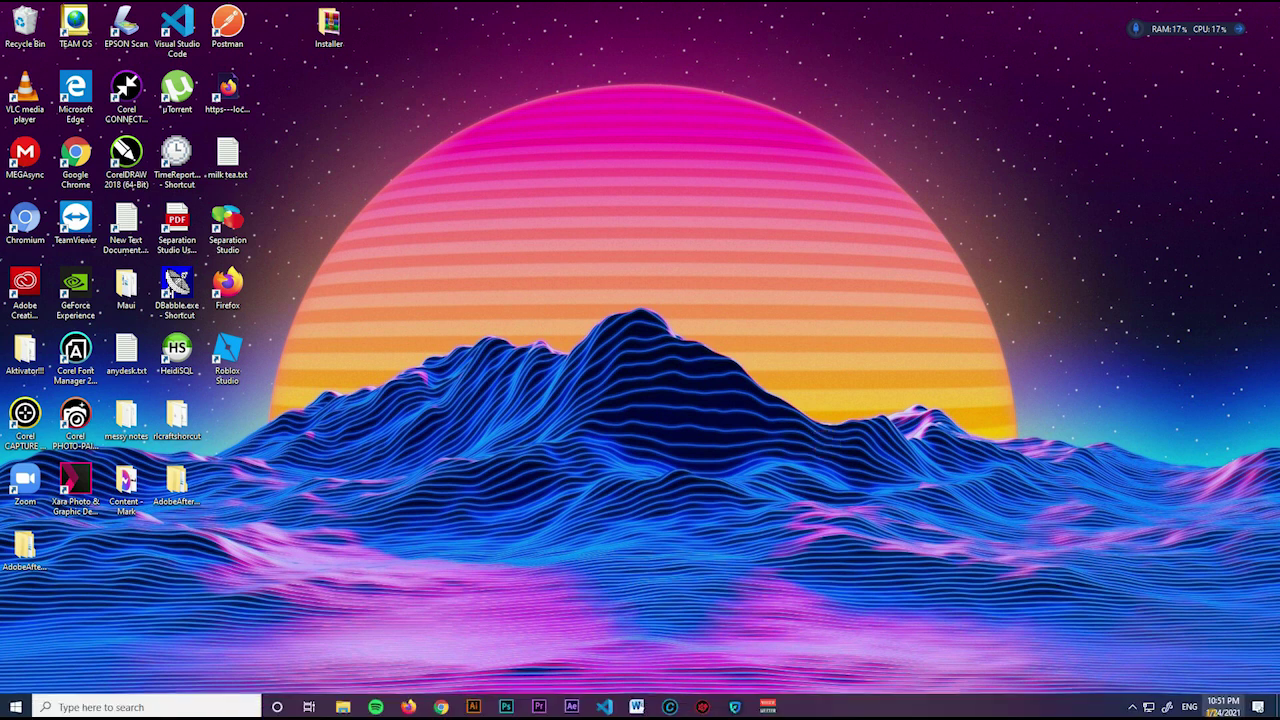
{"action": "left_click", "coordinate": [1222, 707]}
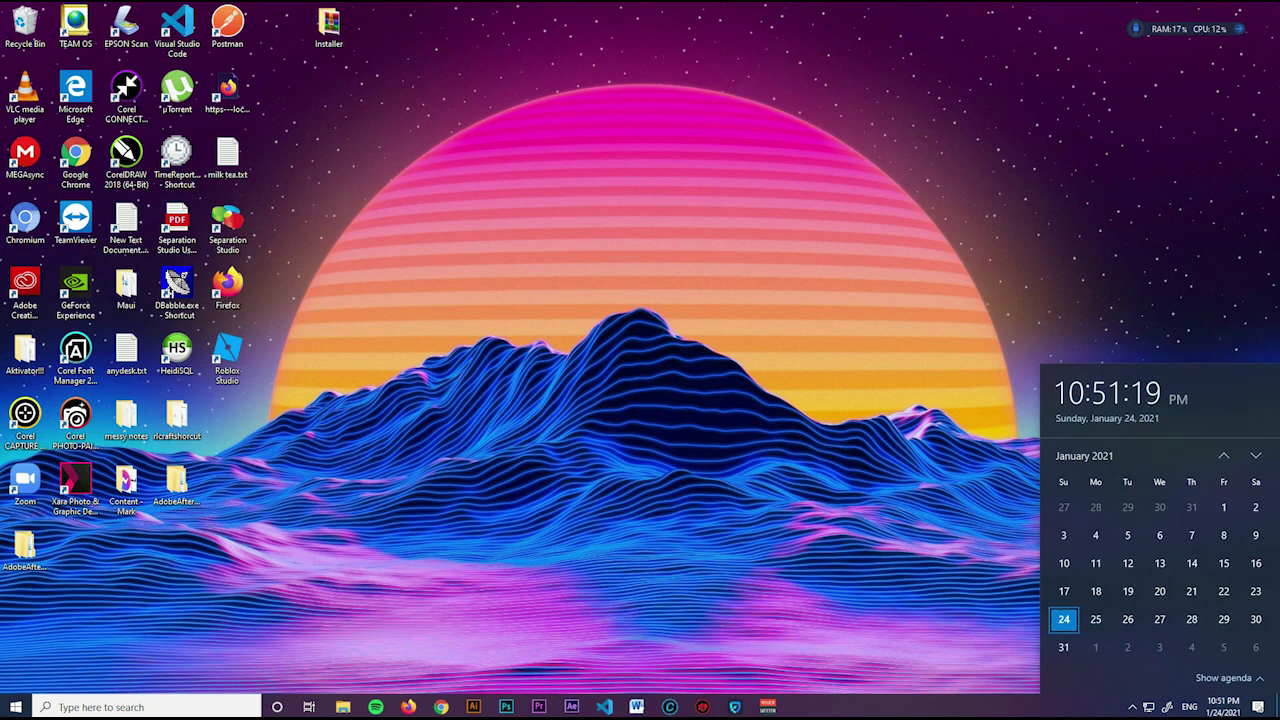
{"action": "left_click", "coordinate": [1103, 333]}
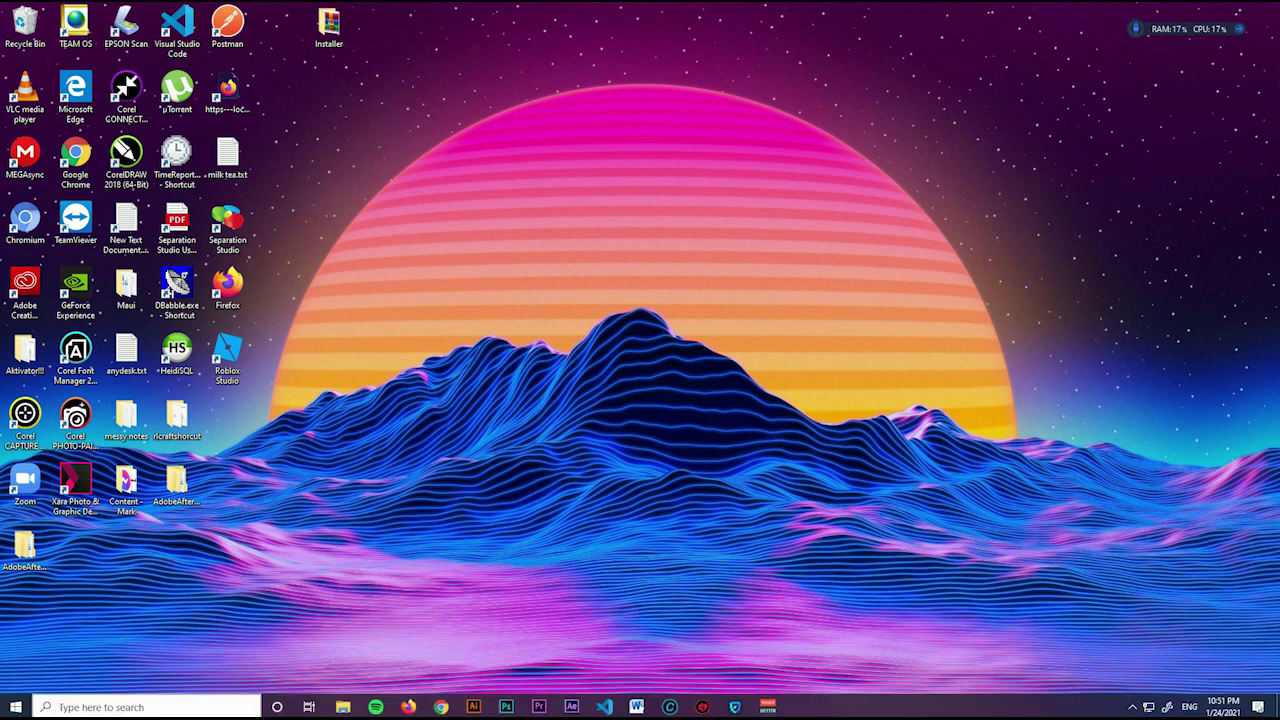
Step: Turn off Real-time protection in the Virus & threat protection settings of Windows Security, and close it
{"action": "left_click", "coordinate": [180, 704]}
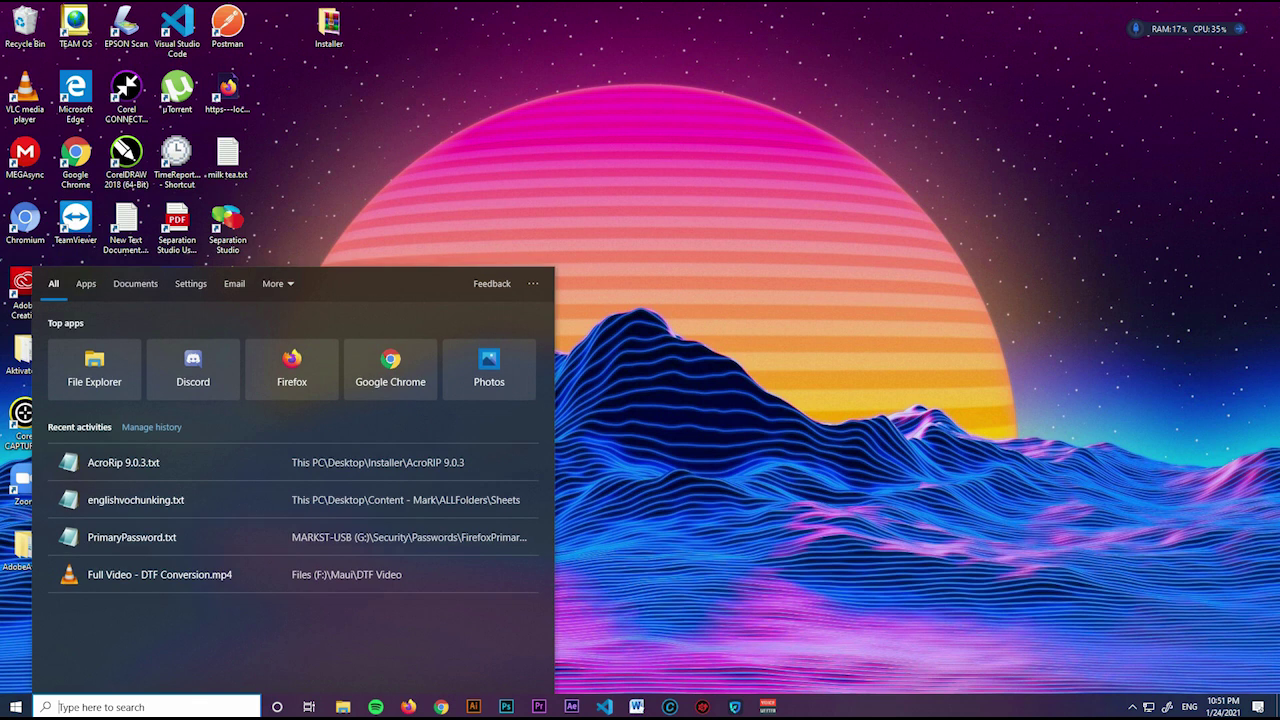
{"action": "type", "text": "widnow"}
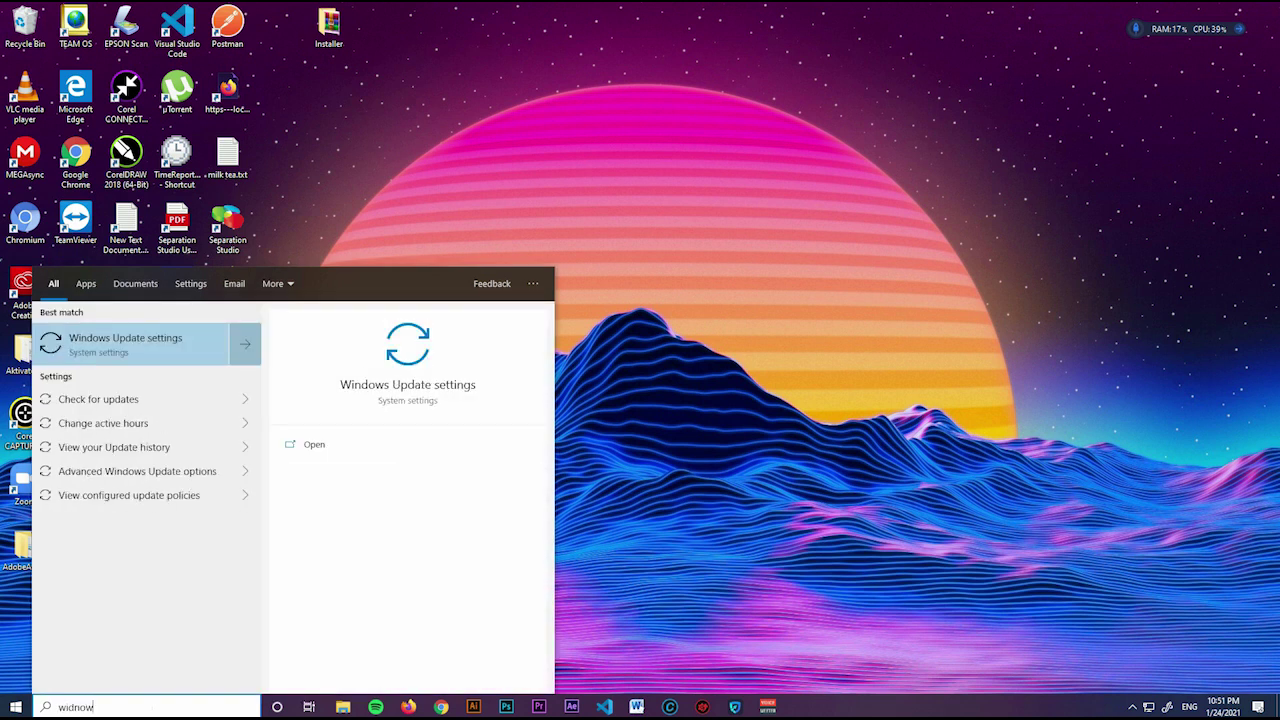
{"action": "type", "text": "s se"}
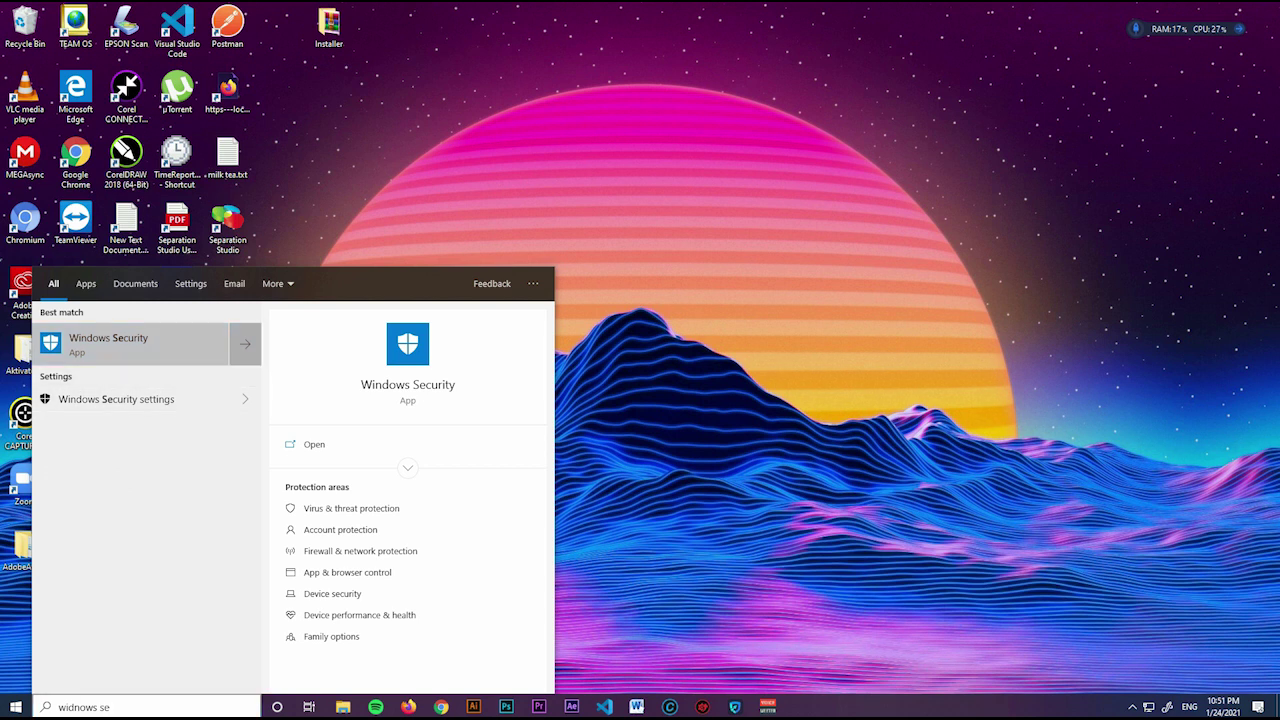
{"action": "key", "text": "Return"}
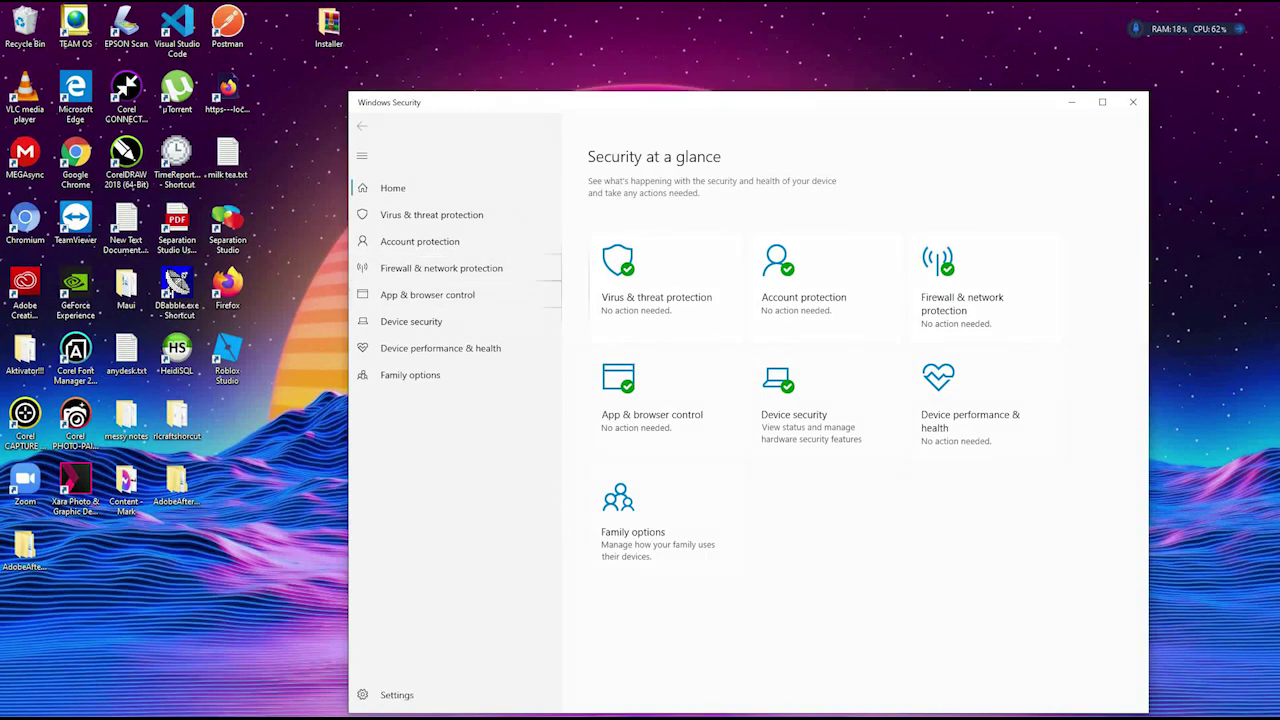
{"action": "left_click", "coordinate": [629, 300]}
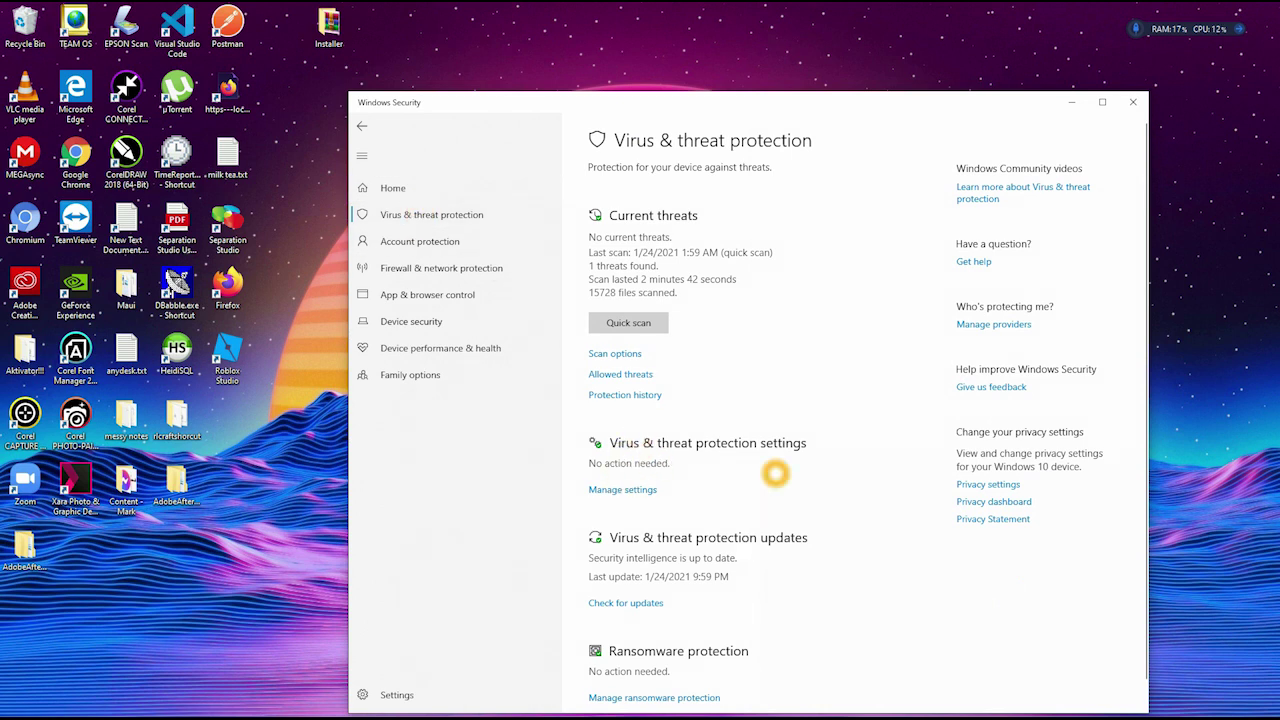
{"action": "left_click", "coordinate": [603, 490]}
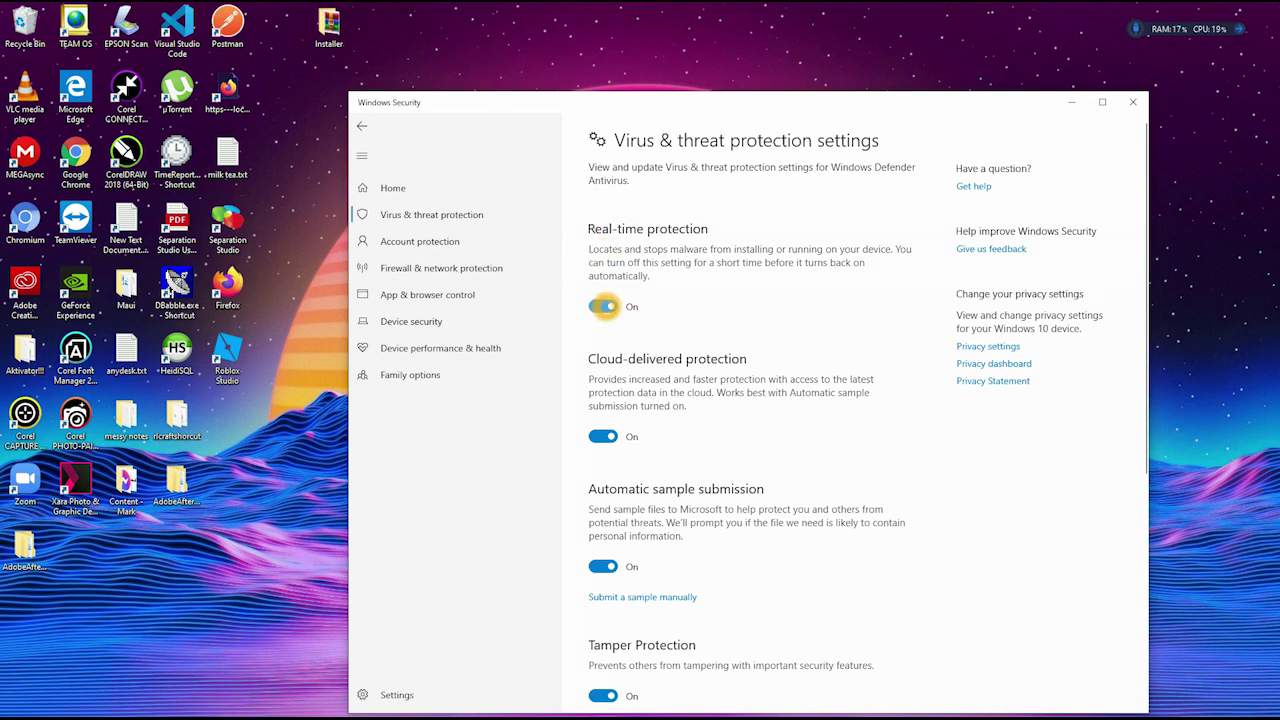
{"action": "left_click", "coordinate": [603, 306]}
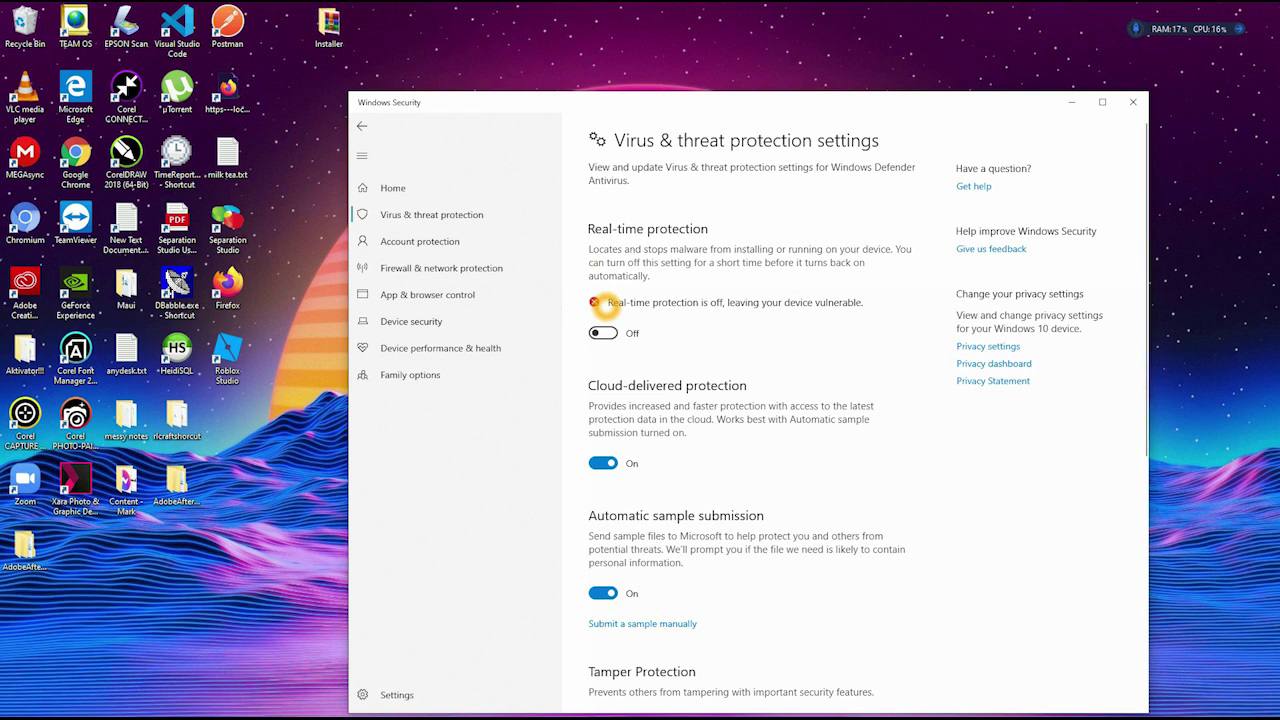
{"action": "left_click", "coordinate": [1133, 102]}
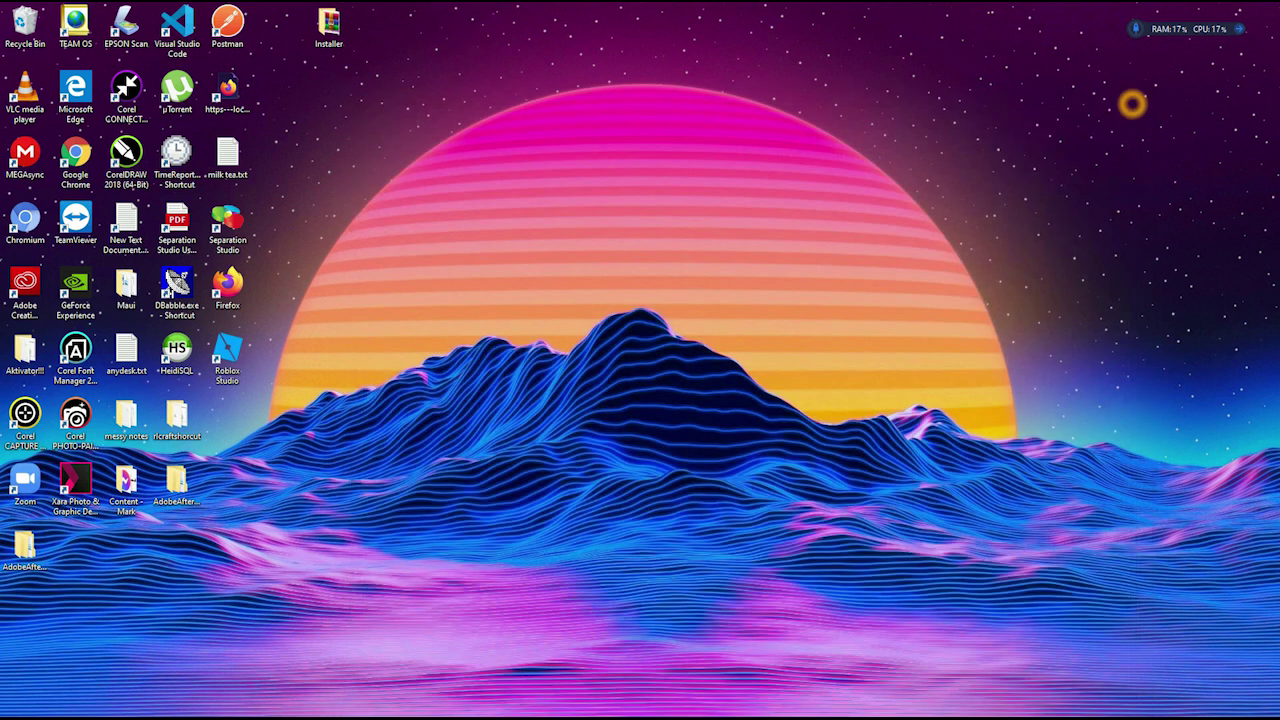
Step: Open SEGAntivirus, accept its default Realtime Protection options, disable the real-time protection services, and close it
{"action": "left_click", "coordinate": [150, 707]}
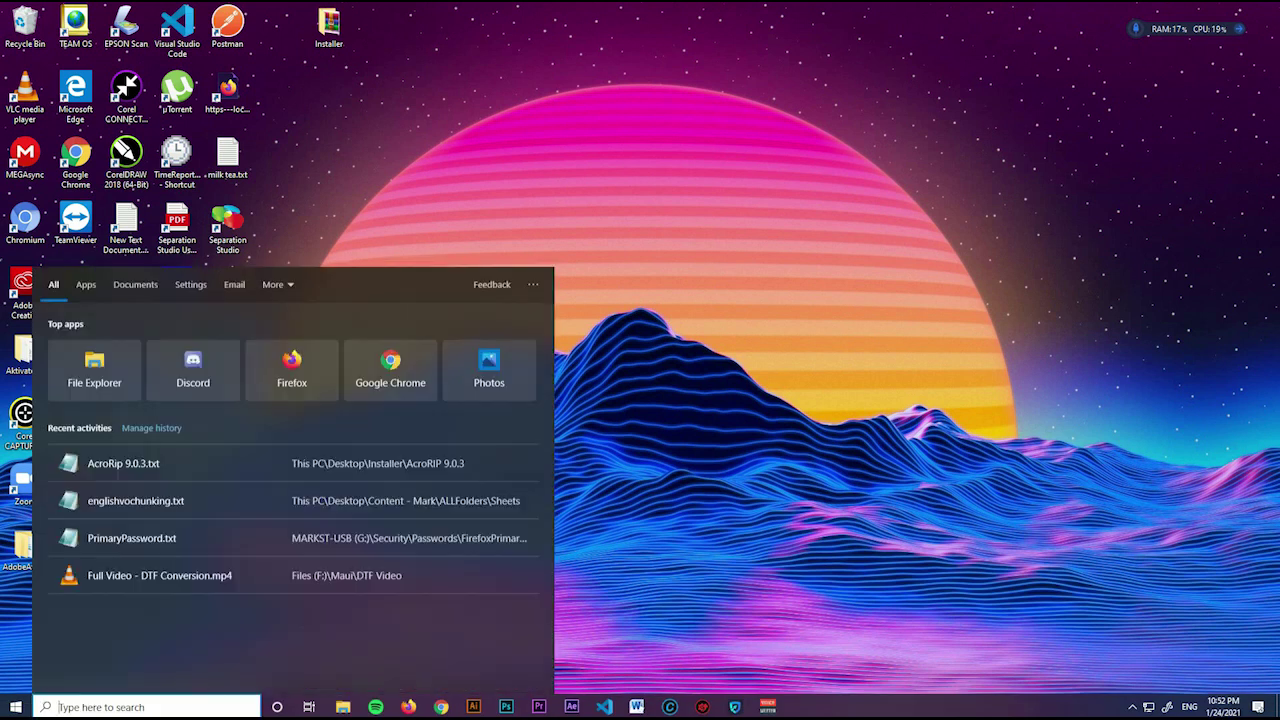
{"action": "type", "text": "se"}
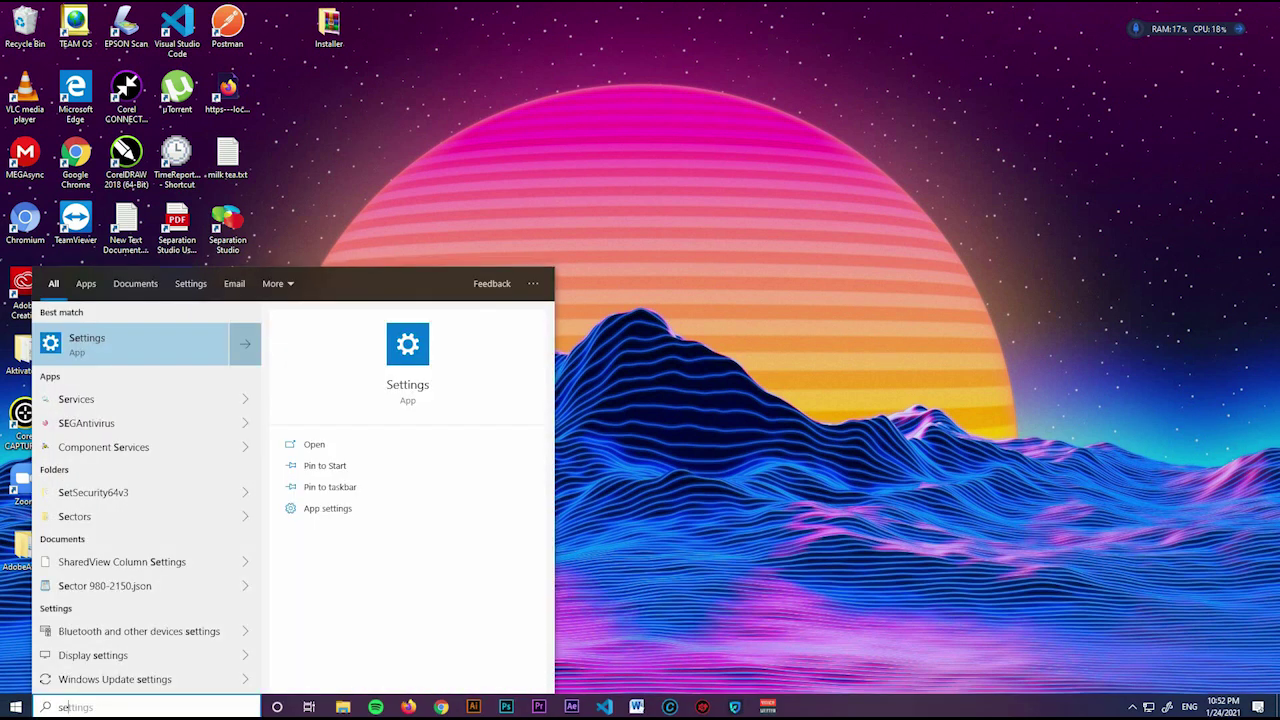
{"action": "type", "text": "g"}
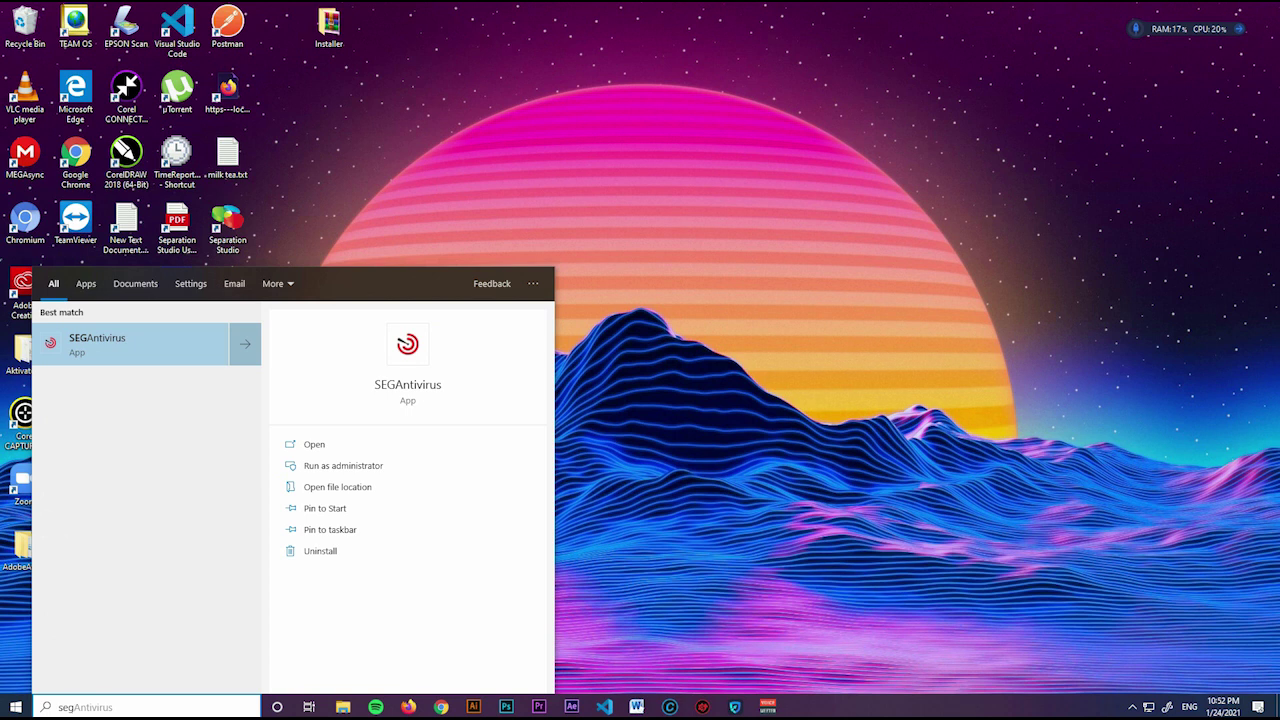
{"action": "key", "text": "Return"}
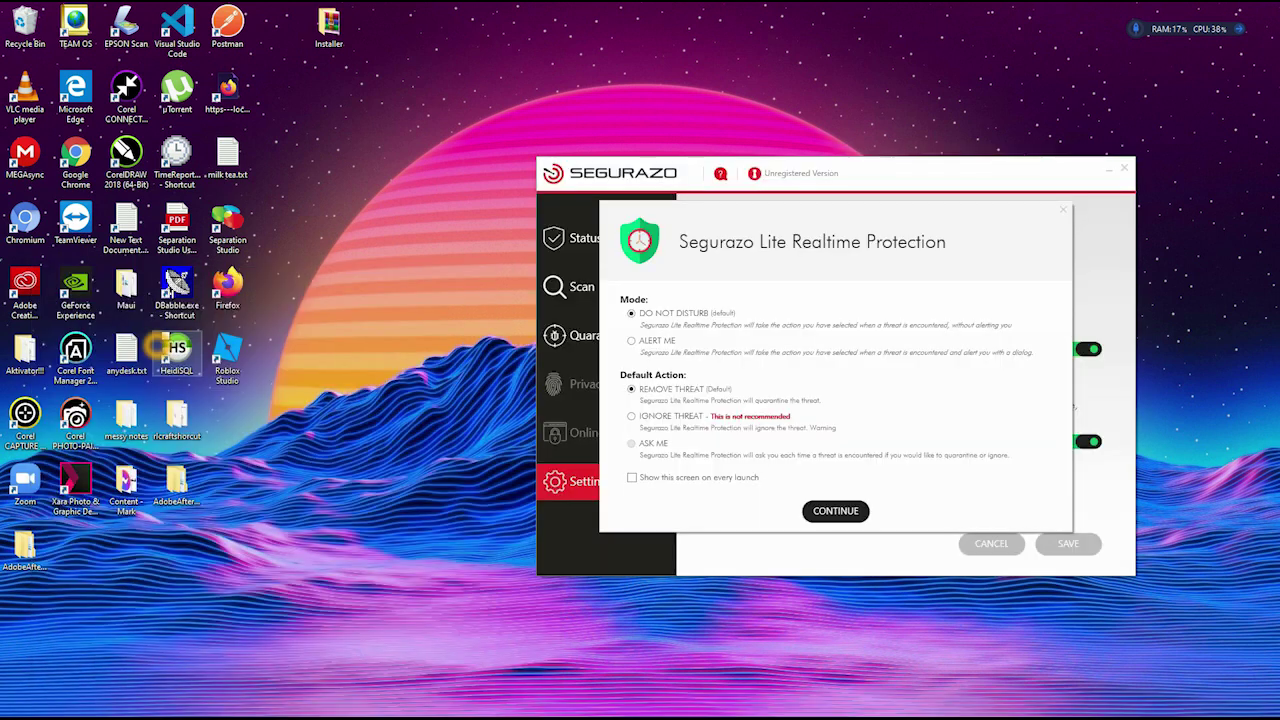
{"action": "left_click", "coordinate": [835, 511]}
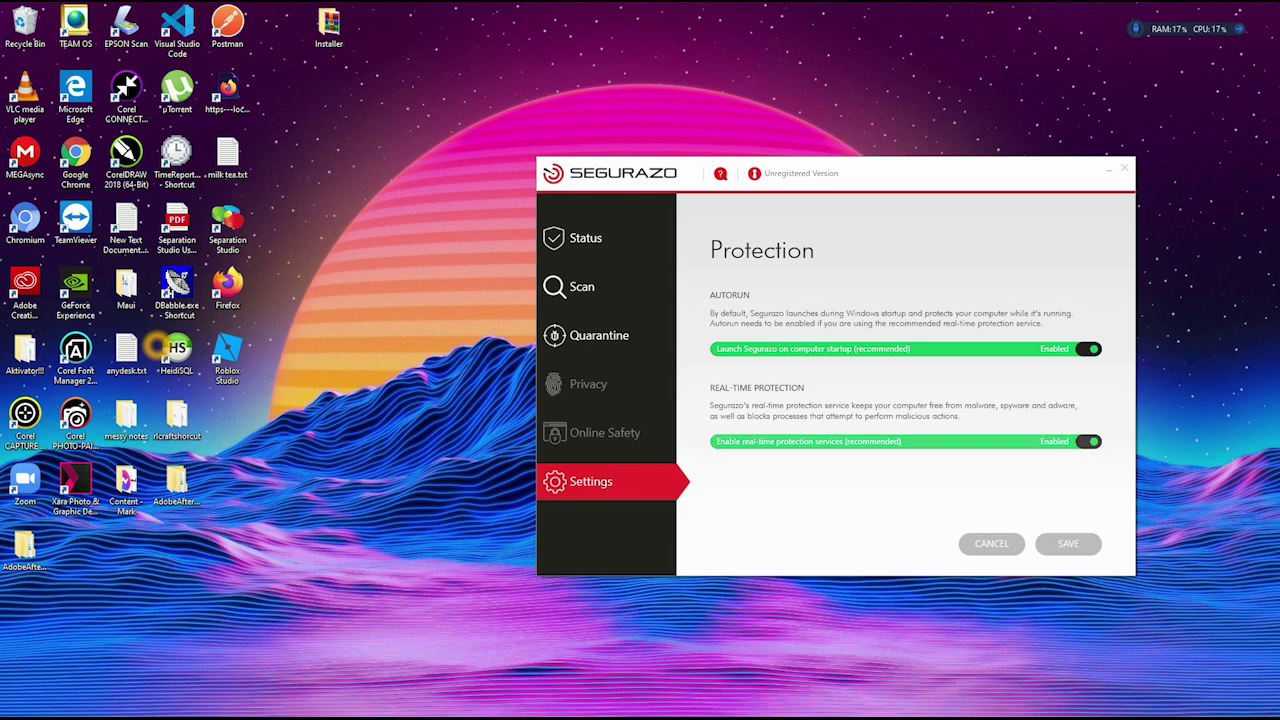
{"action": "left_click", "coordinate": [1088, 441]}
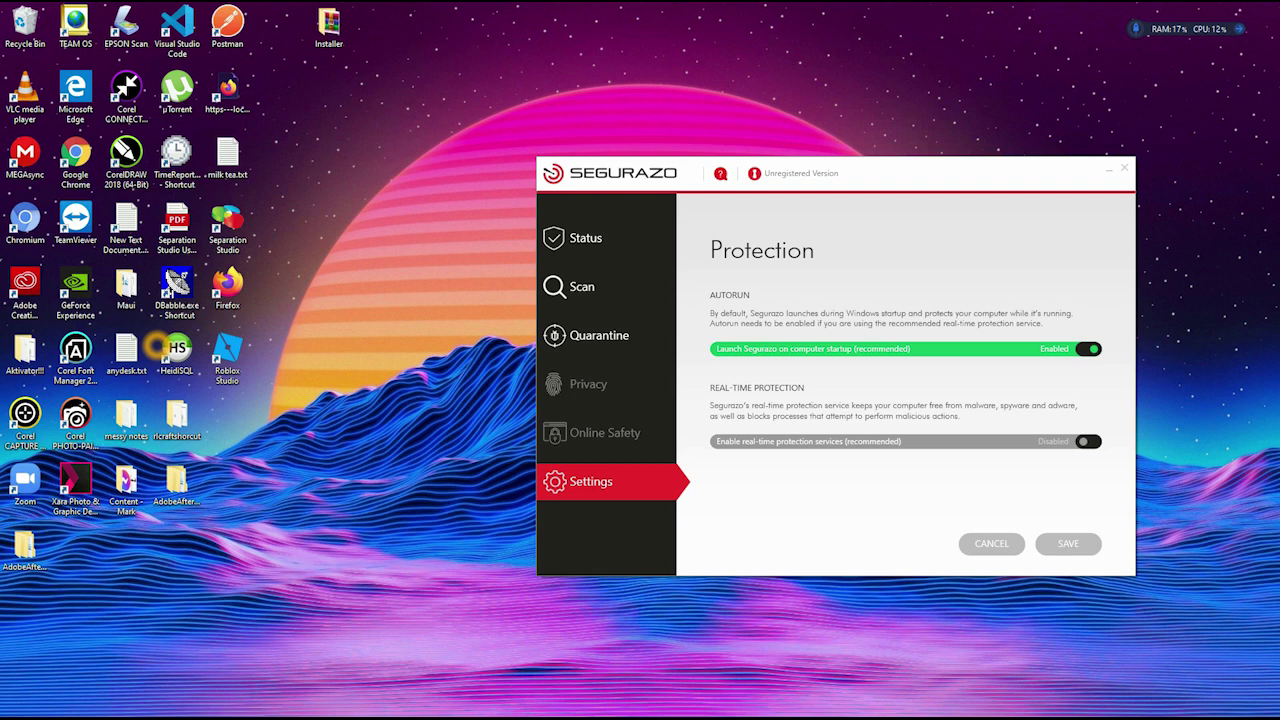
{"action": "left_click", "coordinate": [1124, 168]}
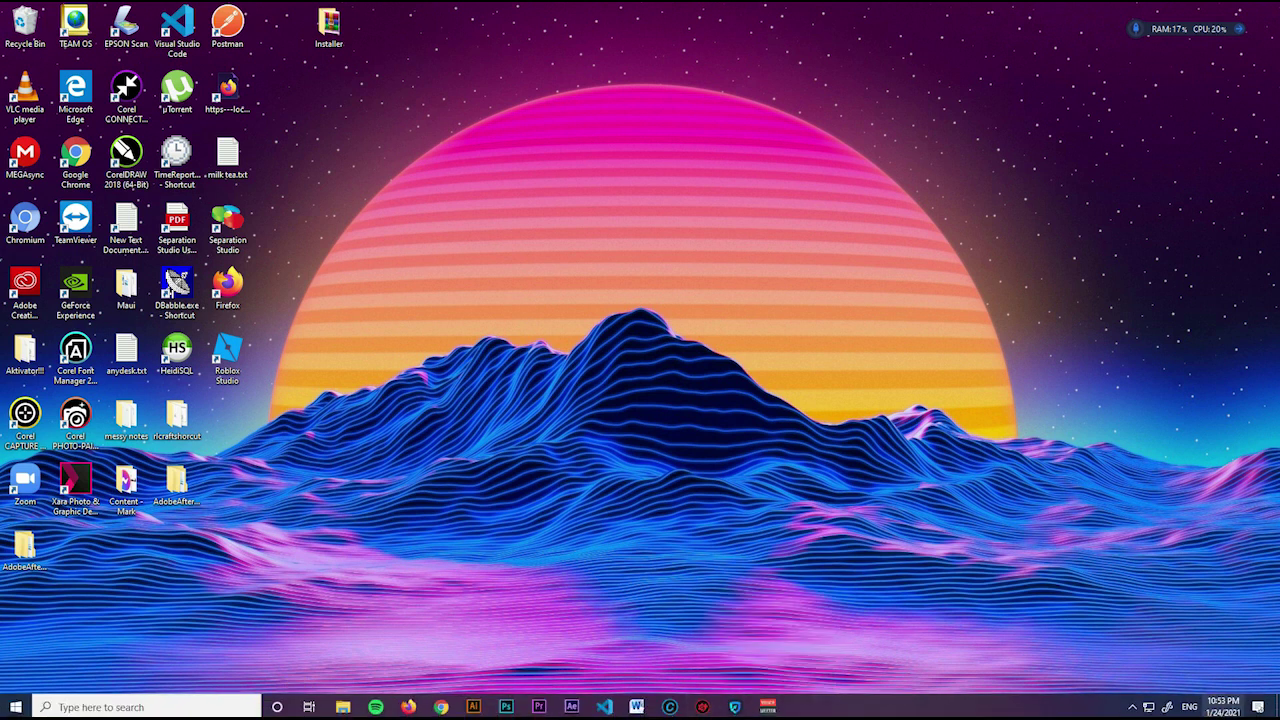
{"action": "left_click", "coordinate": [1222, 706]}
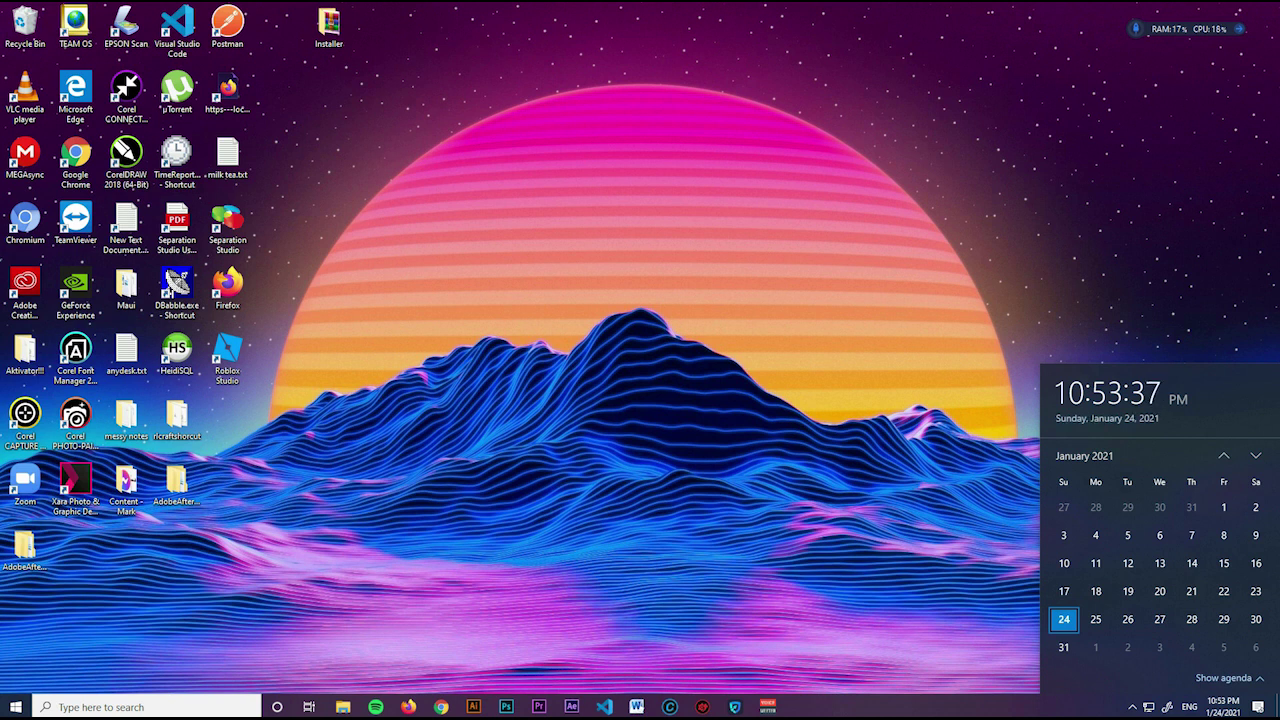
{"action": "key", "text": "Escape"}
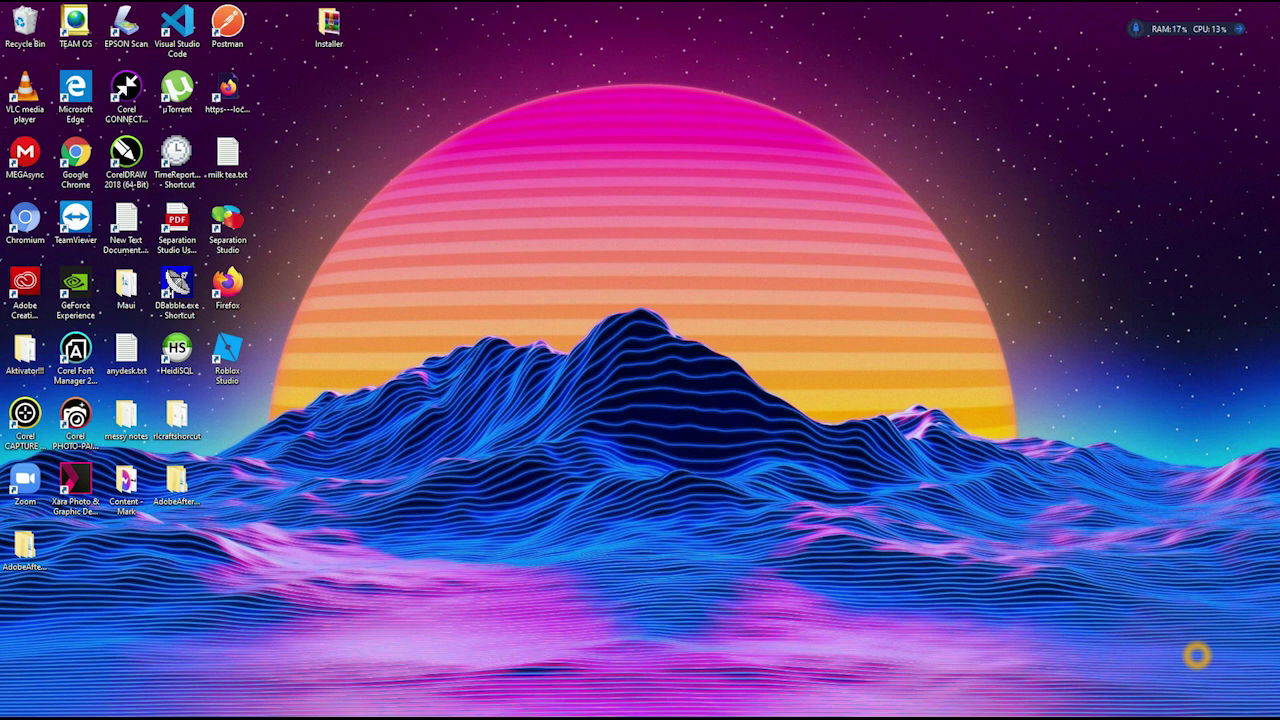
{"action": "mouse_move", "coordinate": [1197, 717]}
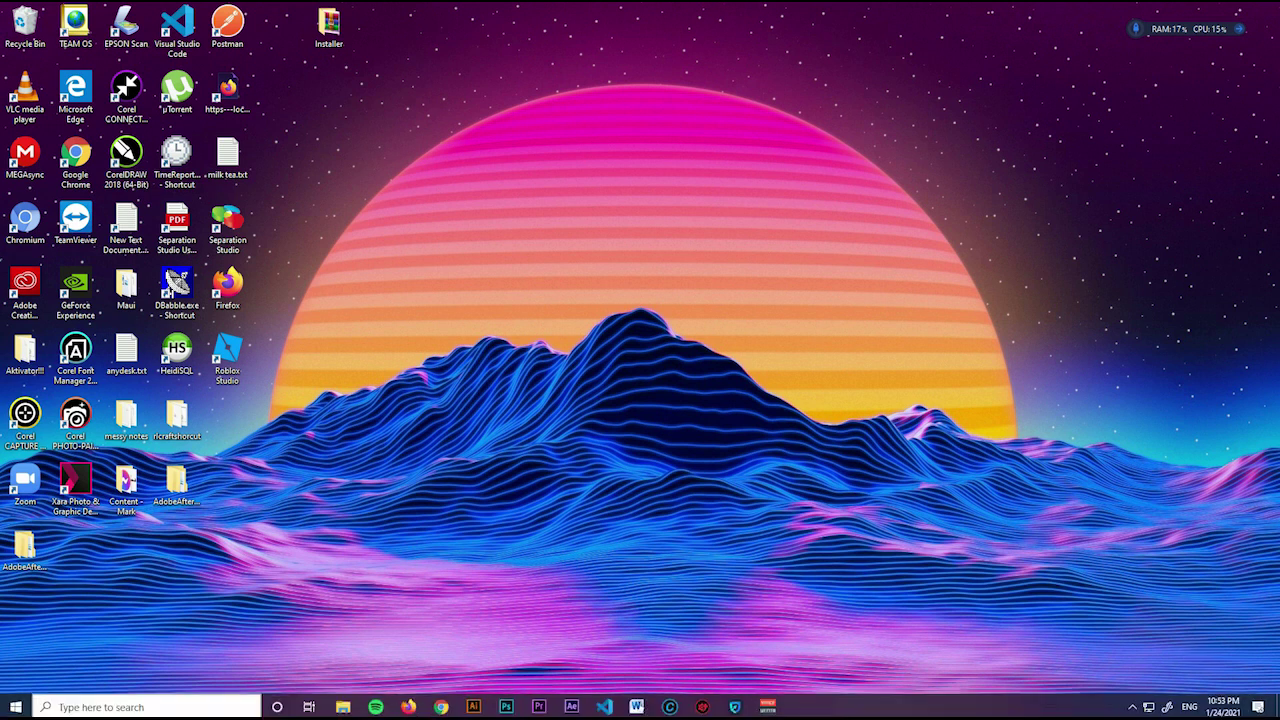
Step: Search Windows for cmd and open Command Prompt as administrator
{"action": "left_click", "coordinate": [150, 707]}
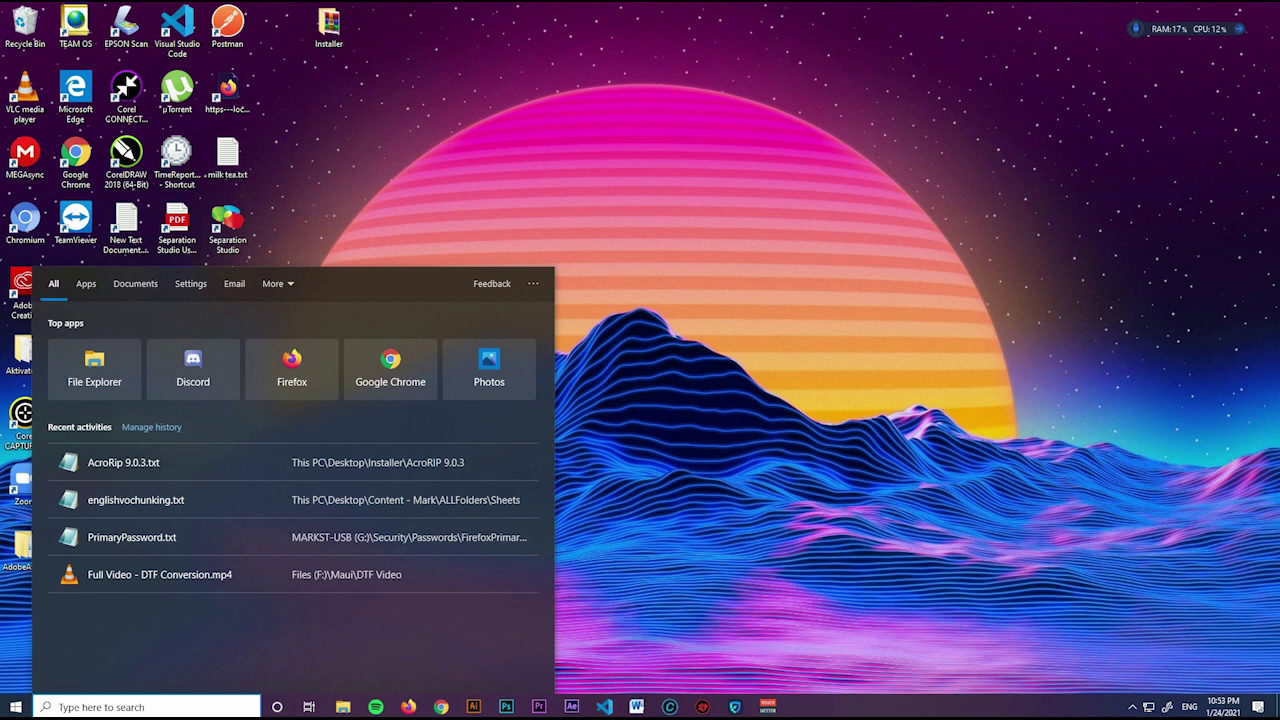
{"action": "type", "text": "cmd"}
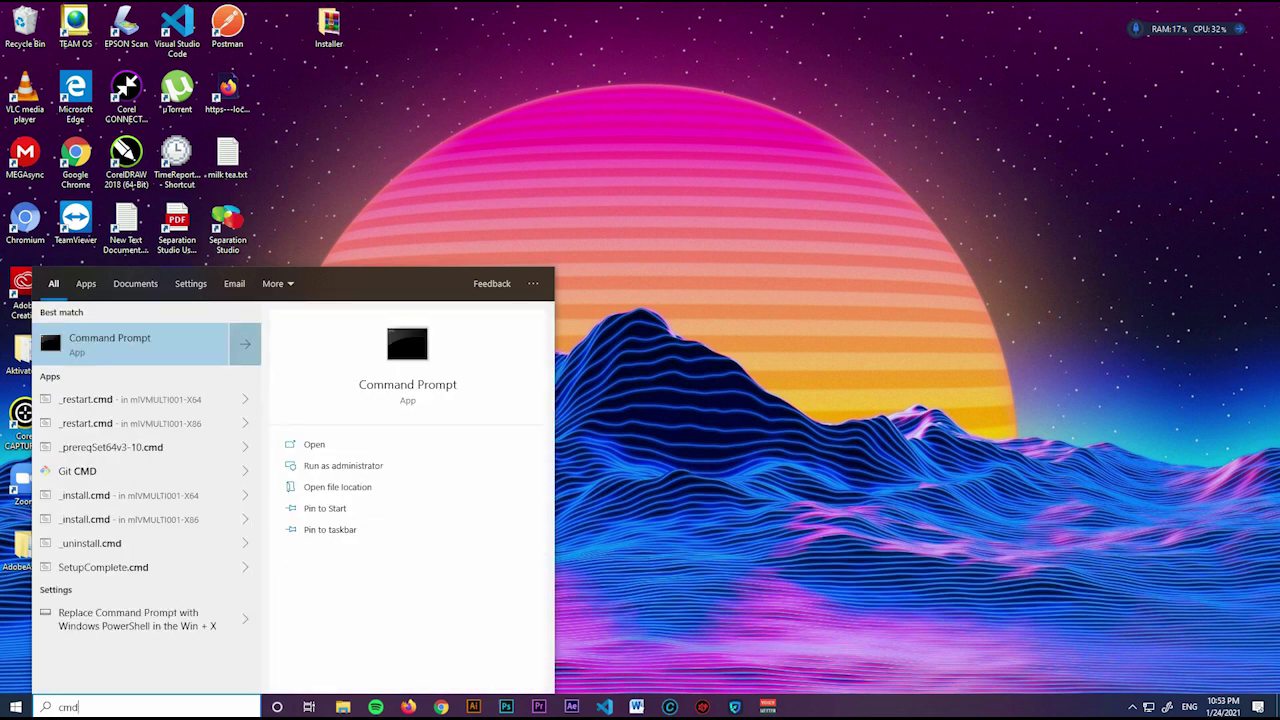
{"action": "right_click", "coordinate": [105, 347]}
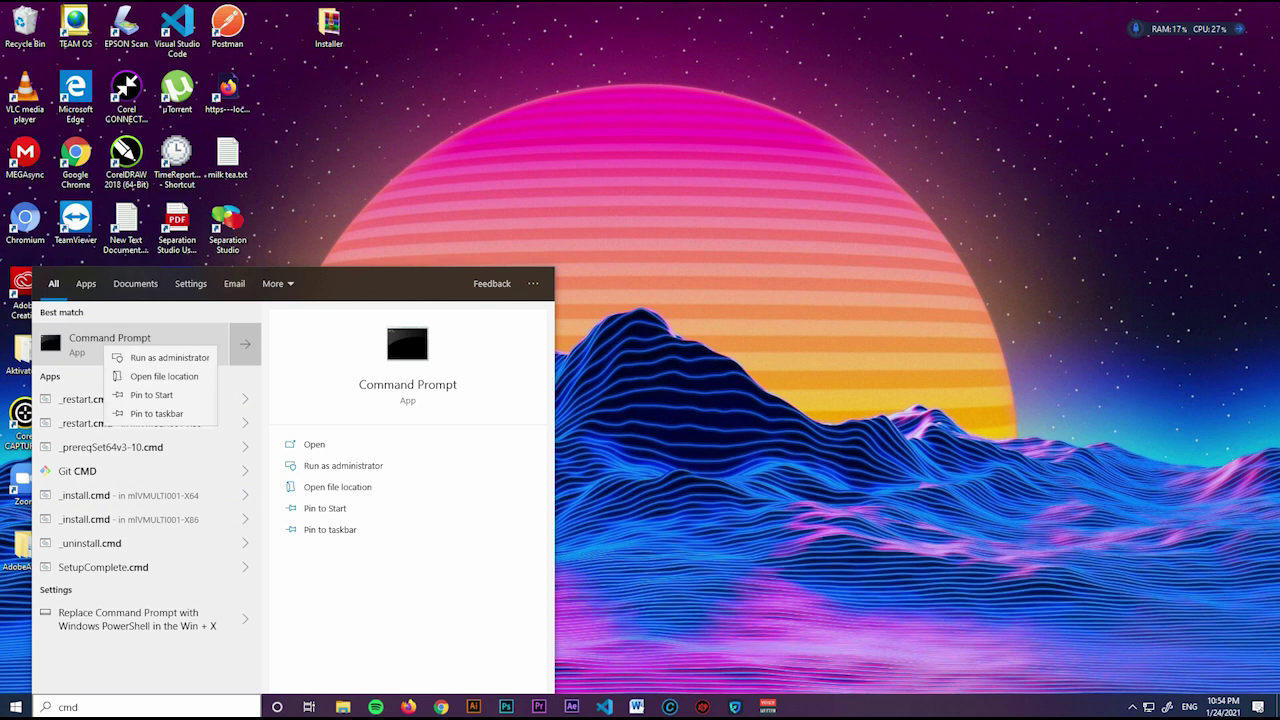
{"action": "key", "text": "Return"}
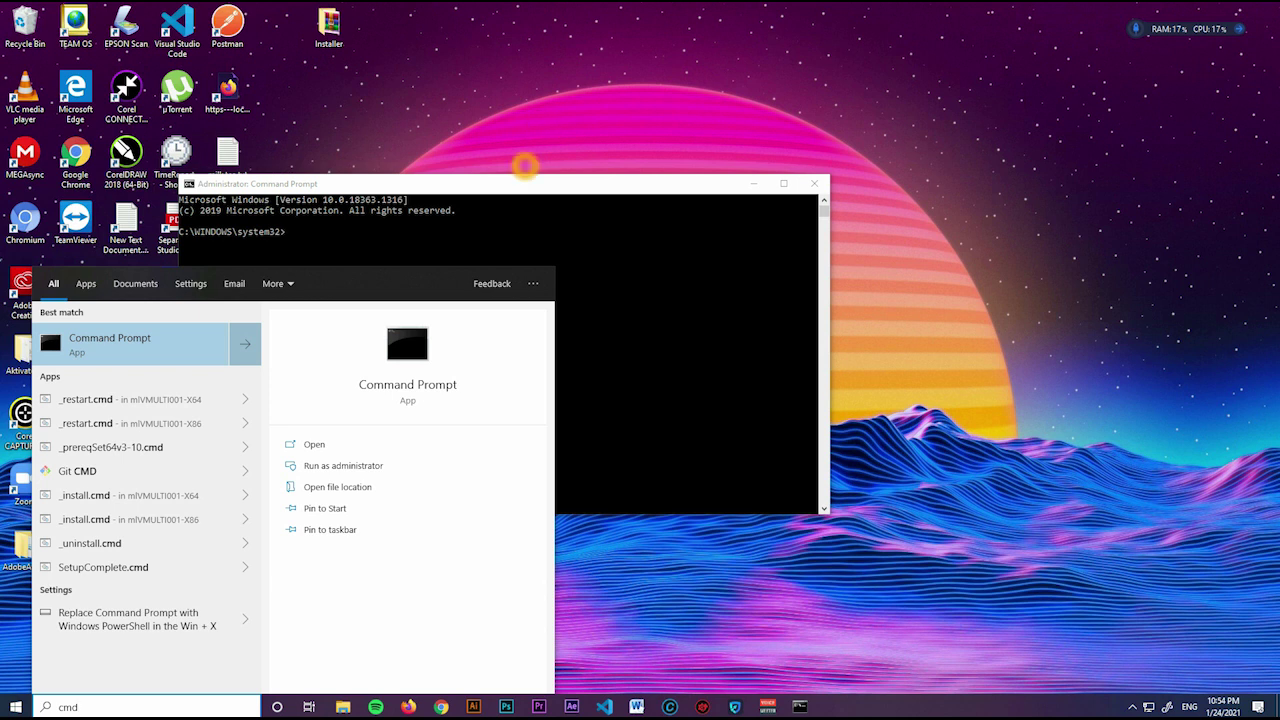
{"action": "left_click", "coordinate": [502, 180]}
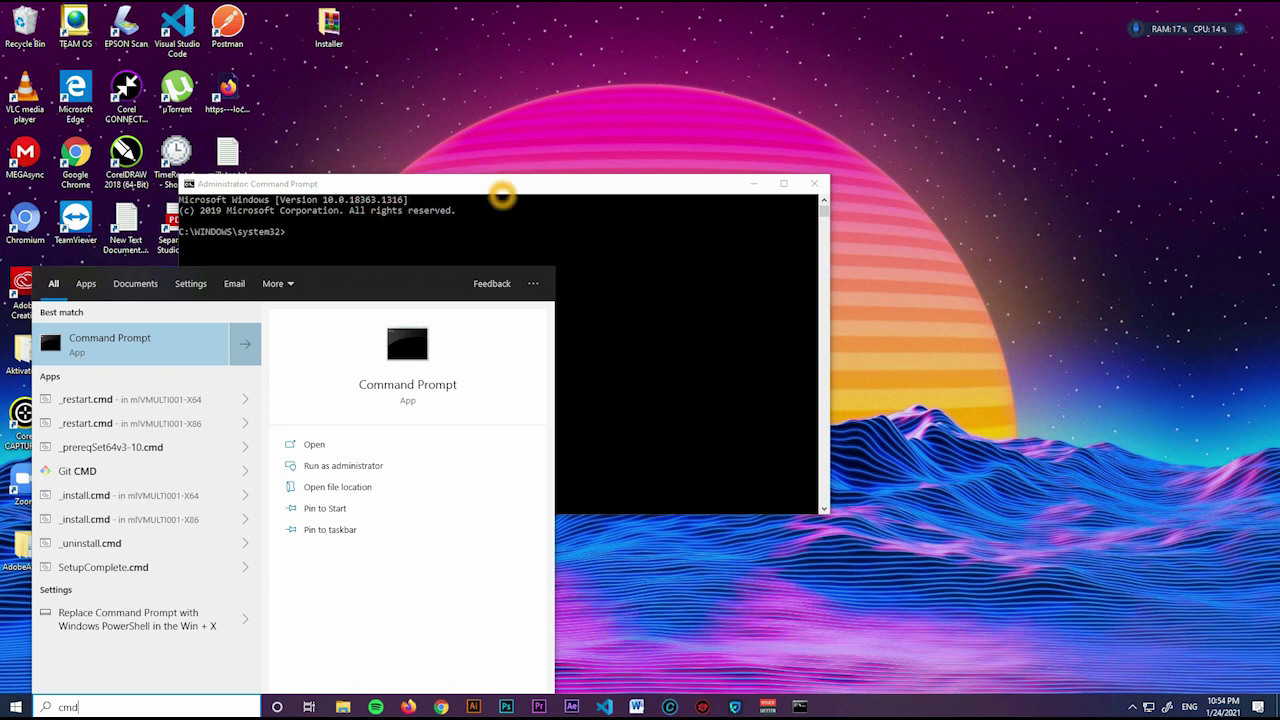
Step: Enable Windows test signing by running "bcdedit -set TESTSIGNING on", and close the Command Prompt
{"action": "type", "text": "bcdedit -set TESTSIGNING on"}
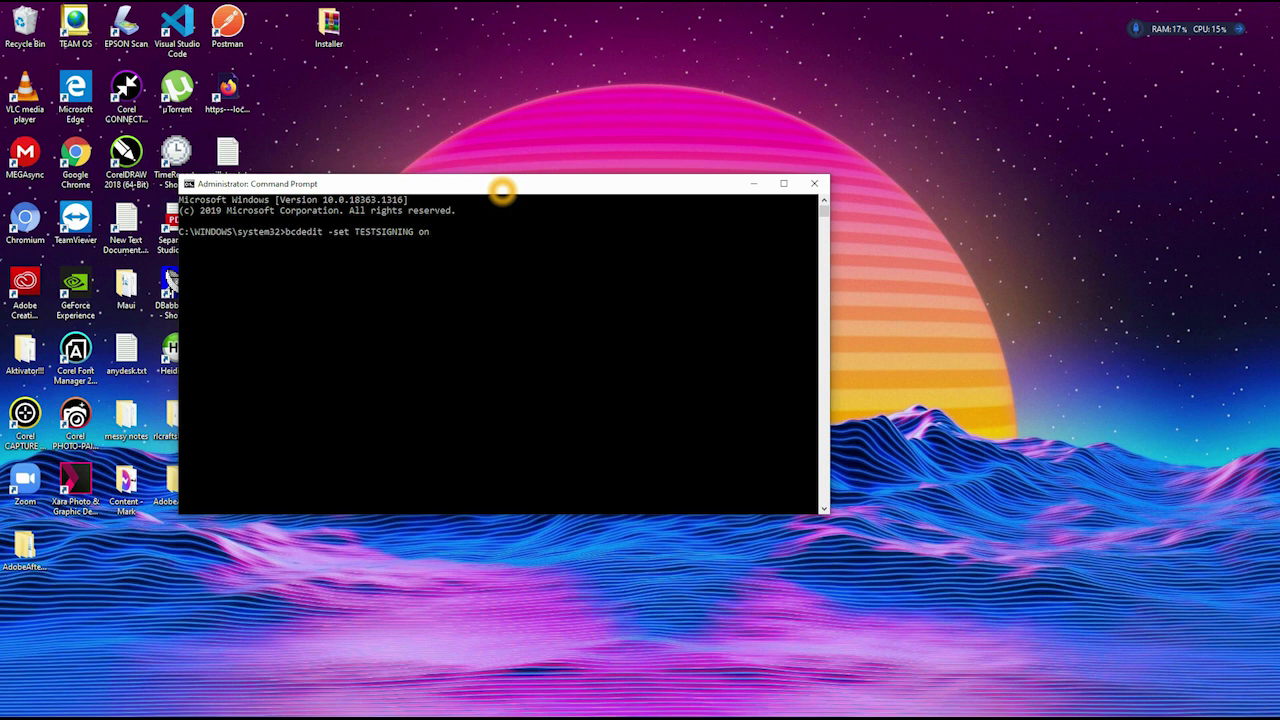
{"action": "key", "text": "Return"}
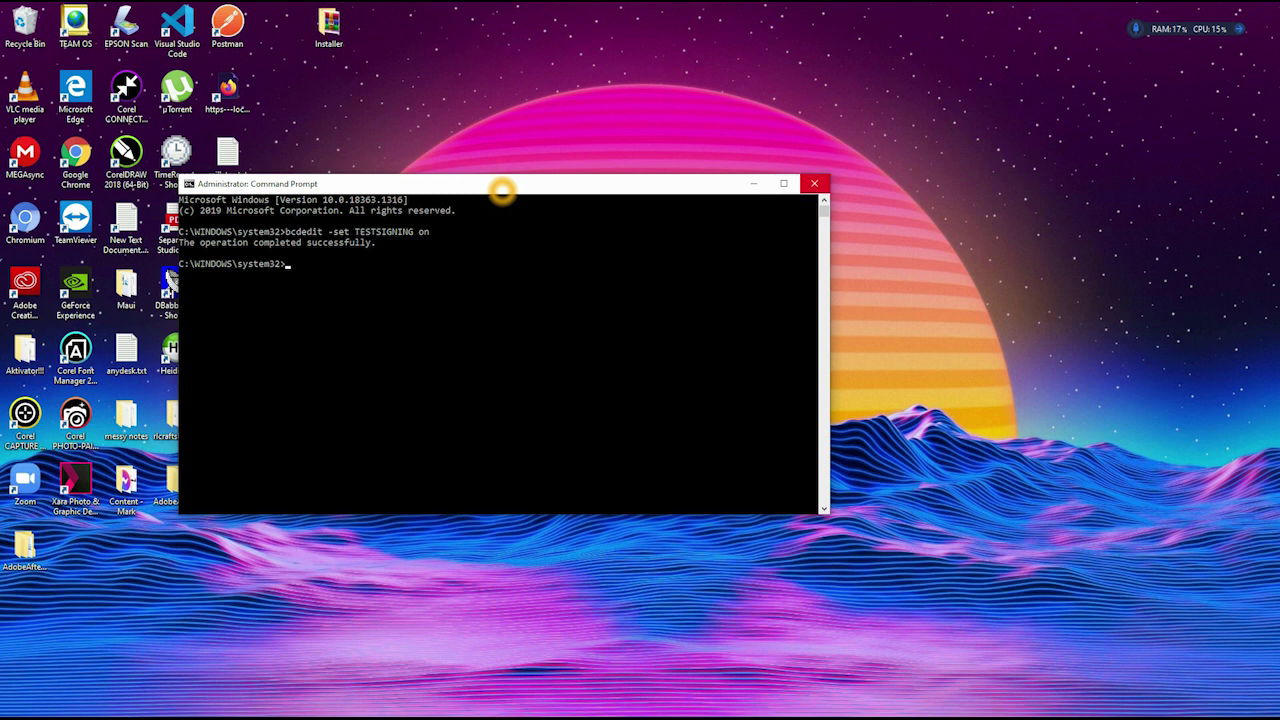
{"action": "key", "text": "alt+F4"}
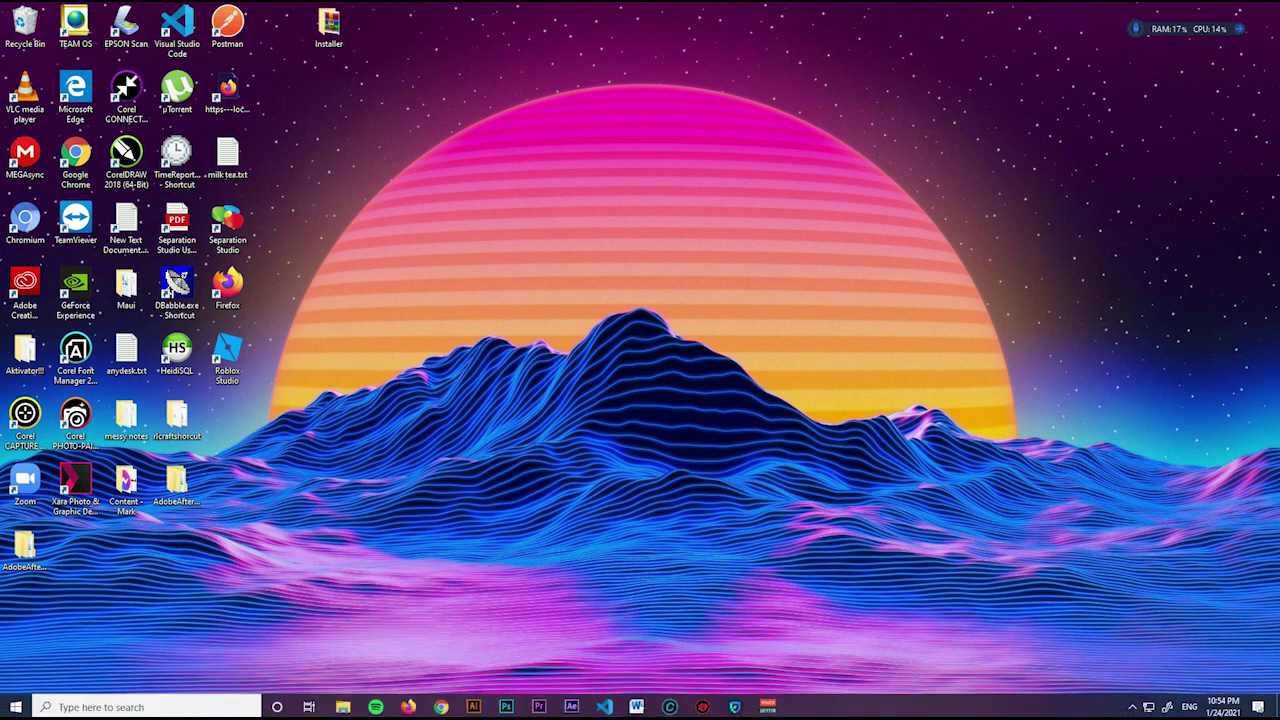
{"action": "left_click", "coordinate": [1130, 706]}
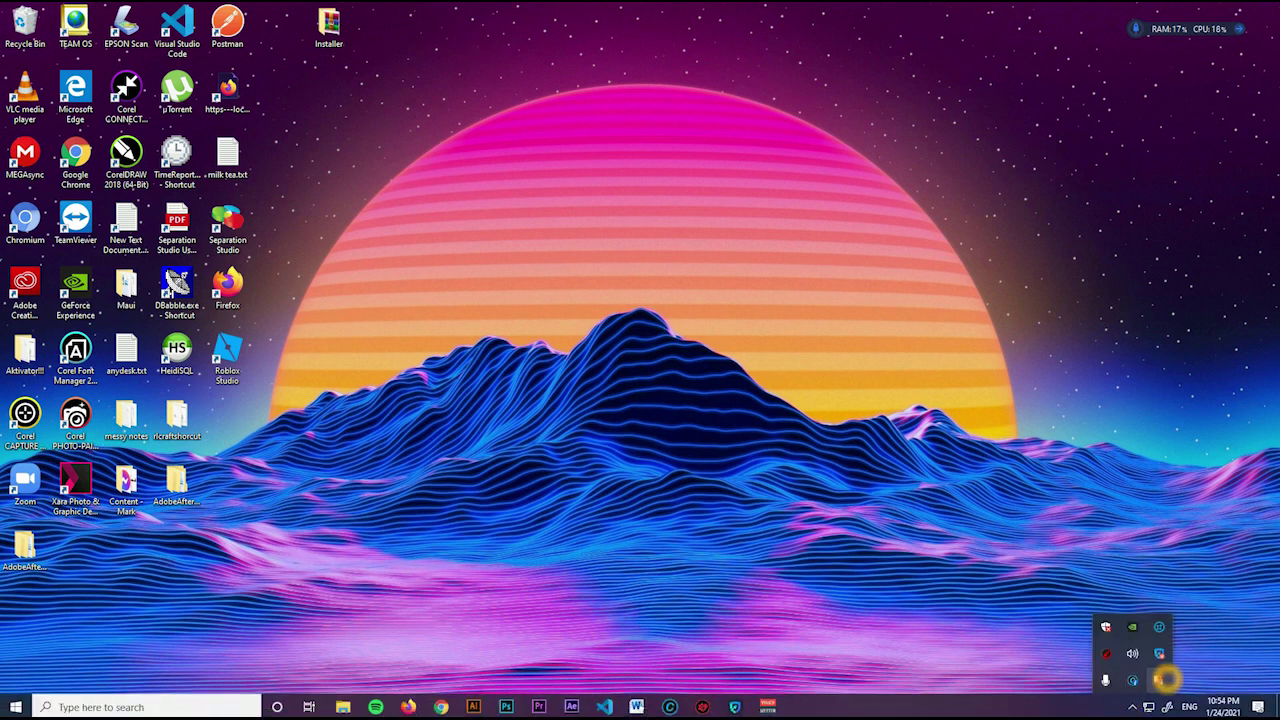
{"action": "right_click", "coordinate": [1158, 680]}
{"action": "left_click", "coordinate": [1050, 635]}
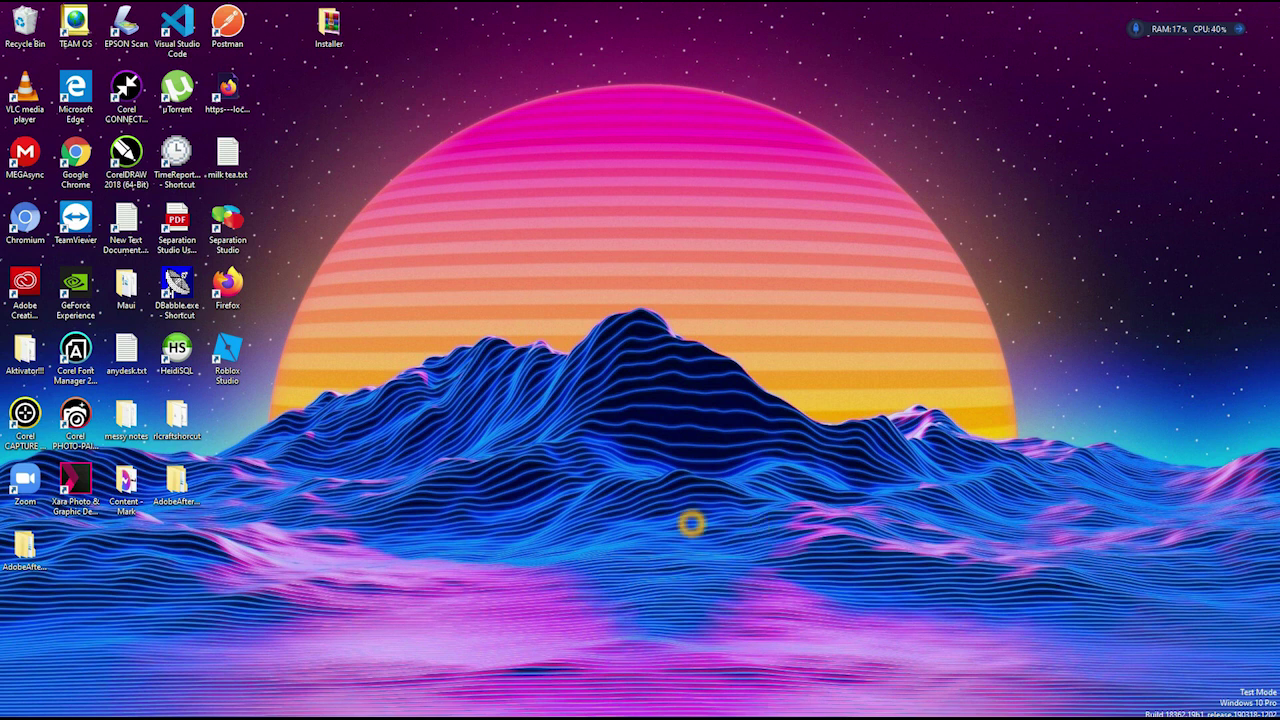
Step: Run dseo13b.exe as administrator from the dseo13b folder inside Installer\AcroRIP 9.0.3 on the desktop
{"action": "double_click", "coordinate": [329, 25]}
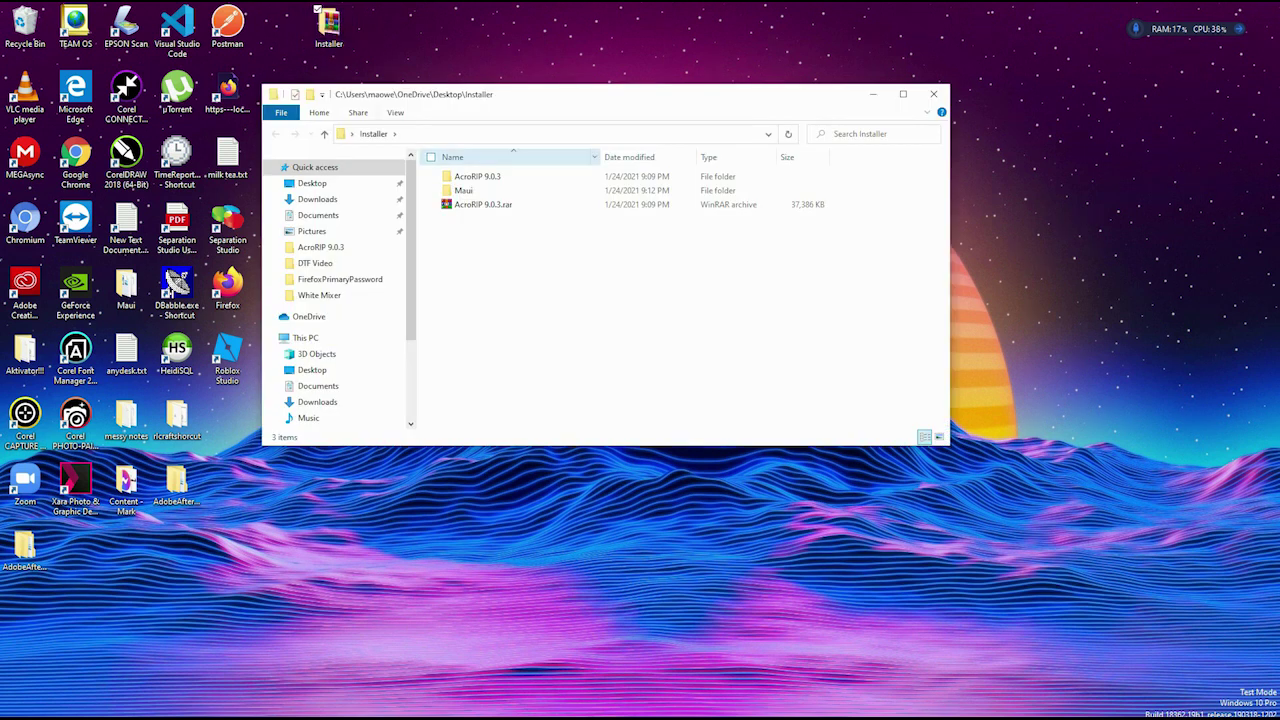
{"action": "double_click", "coordinate": [472, 177]}
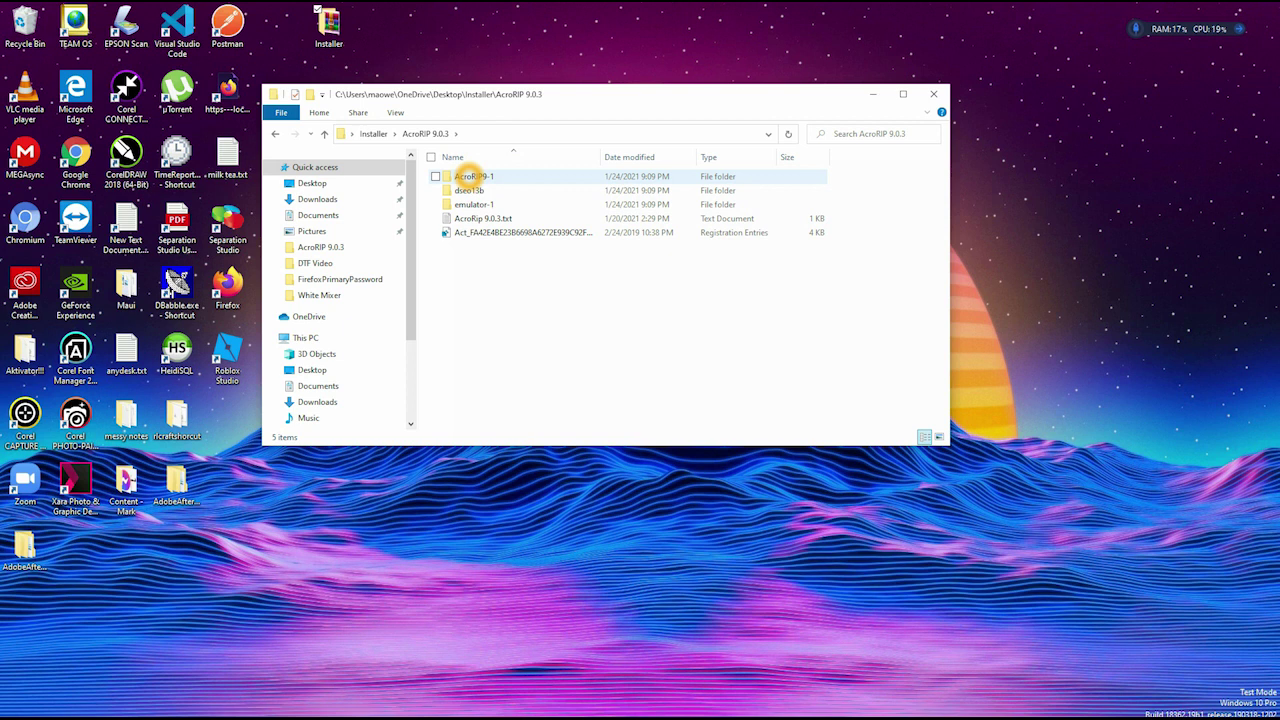
{"action": "double_click", "coordinate": [466, 191]}
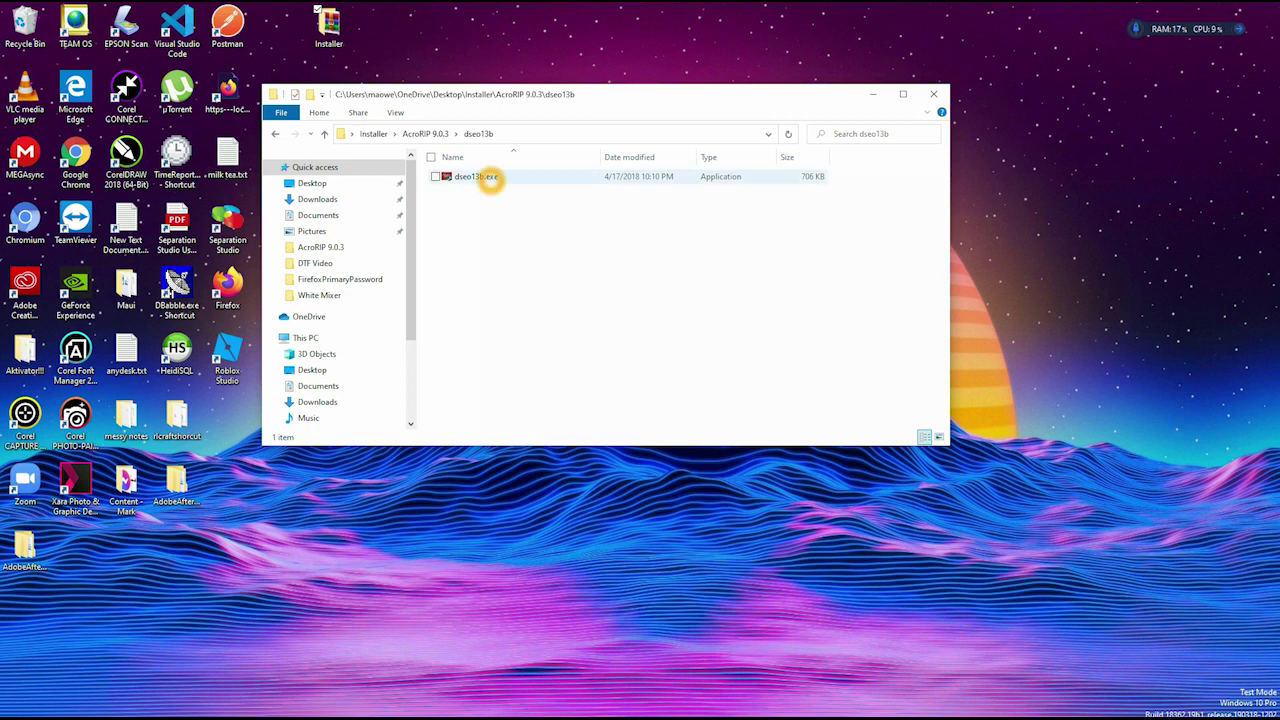
{"action": "right_click", "coordinate": [492, 177]}
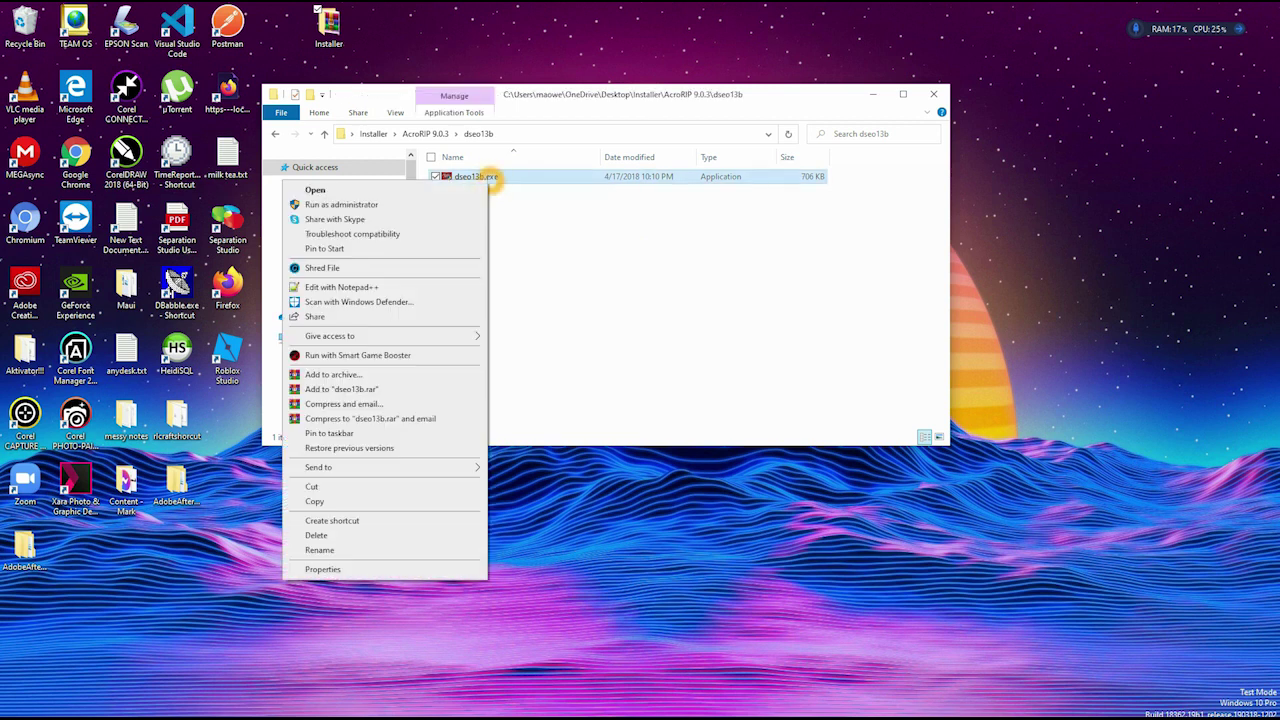
{"action": "left_click", "coordinate": [420, 204]}
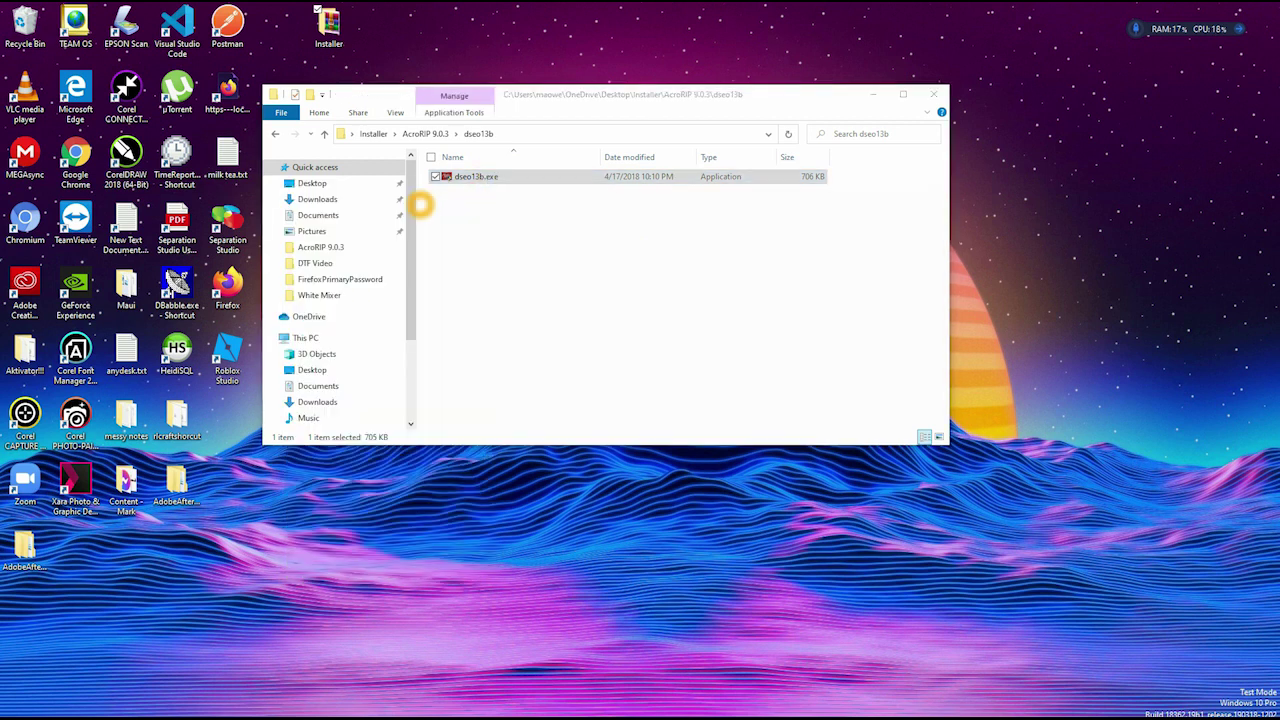
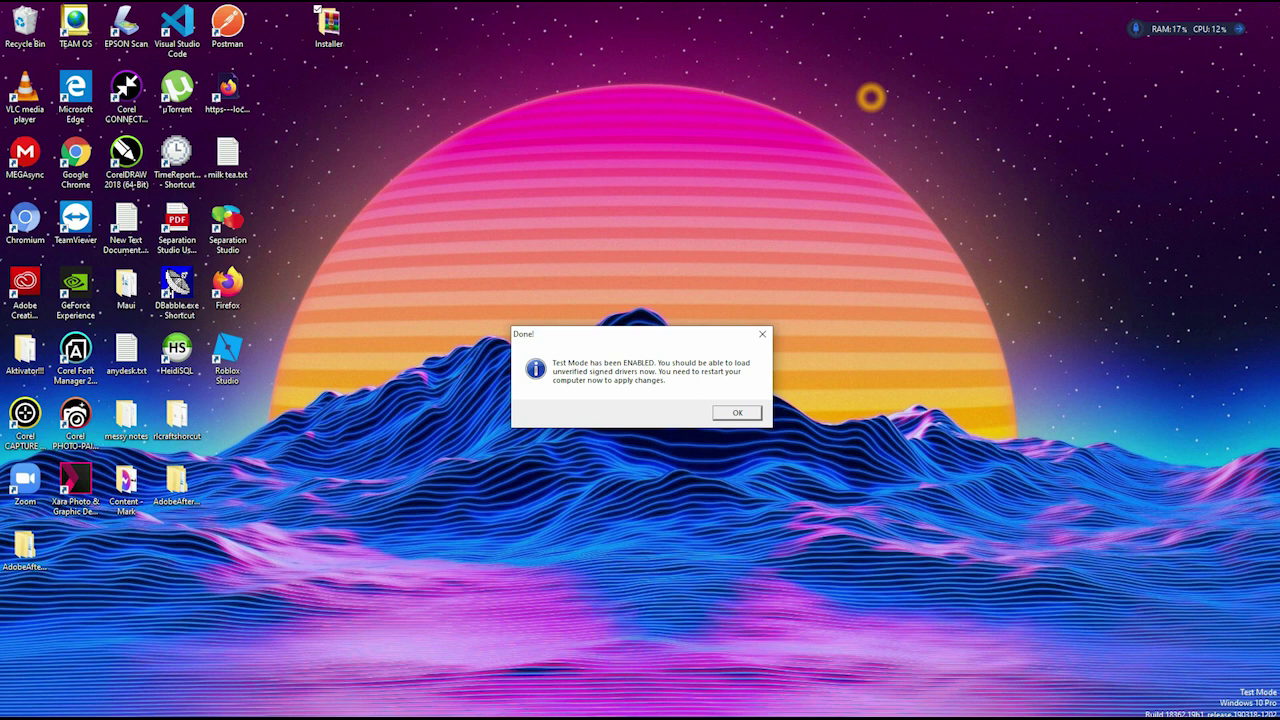
Step: Dismiss the Test Mode confirmation and exit the Driver Signature Enforcement Overrider
{"action": "key", "text": "Return"}
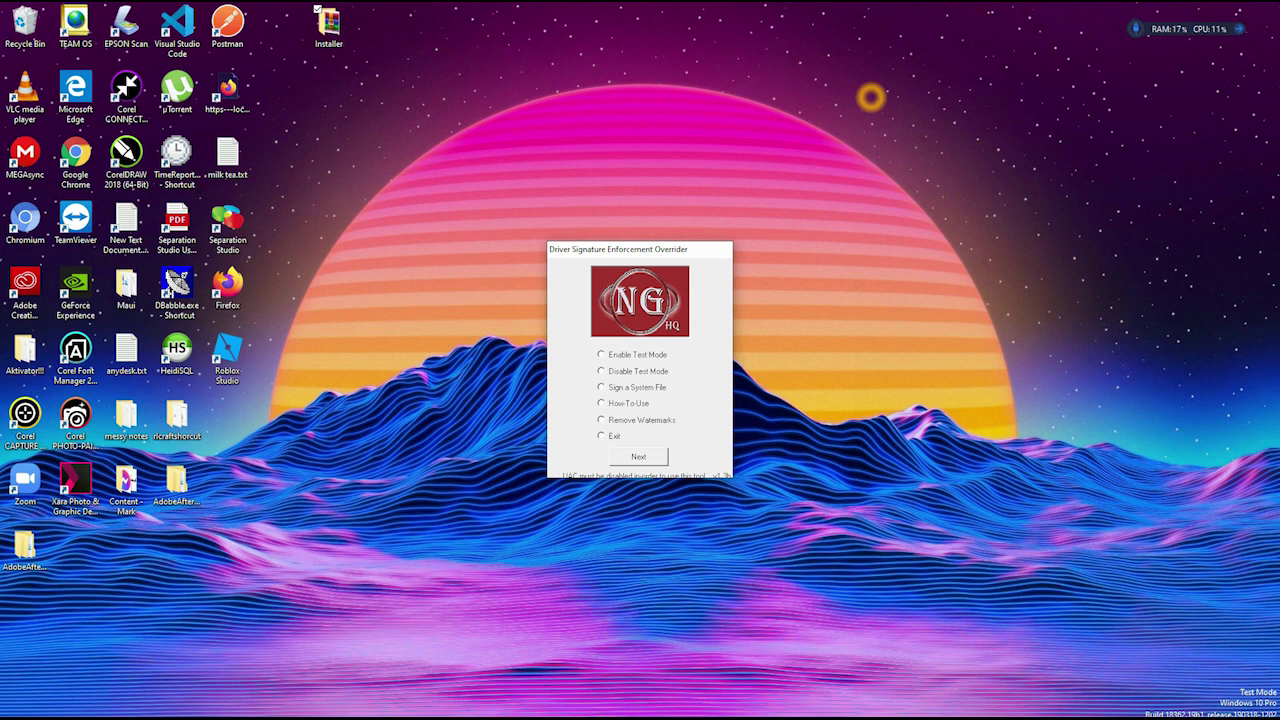
{"action": "left_click", "coordinate": [601, 436]}
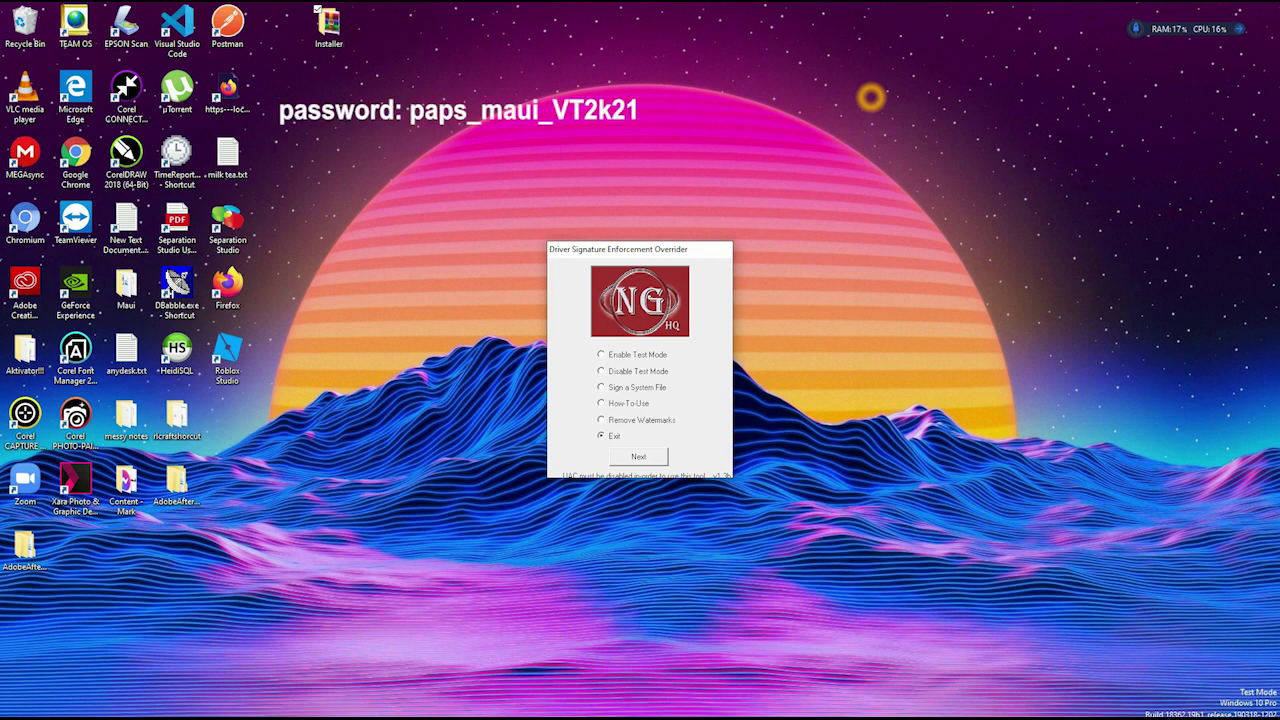
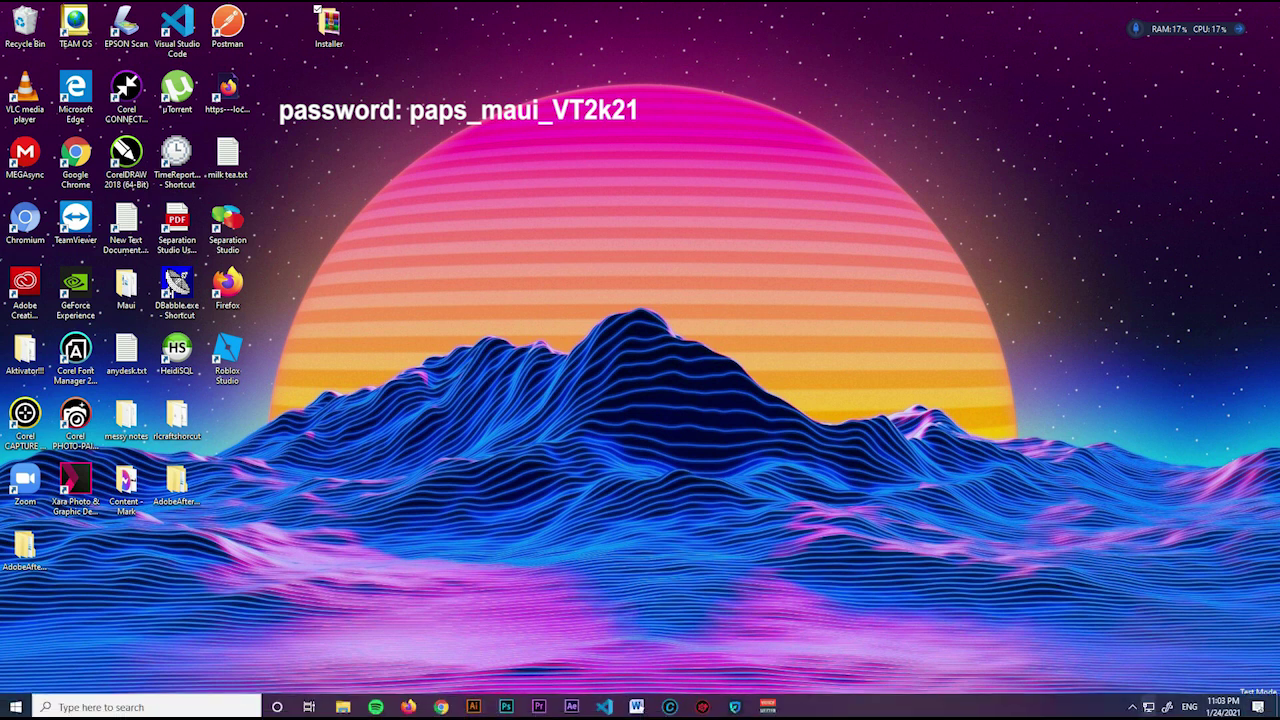
{"action": "left_click", "coordinate": [1131, 707]}
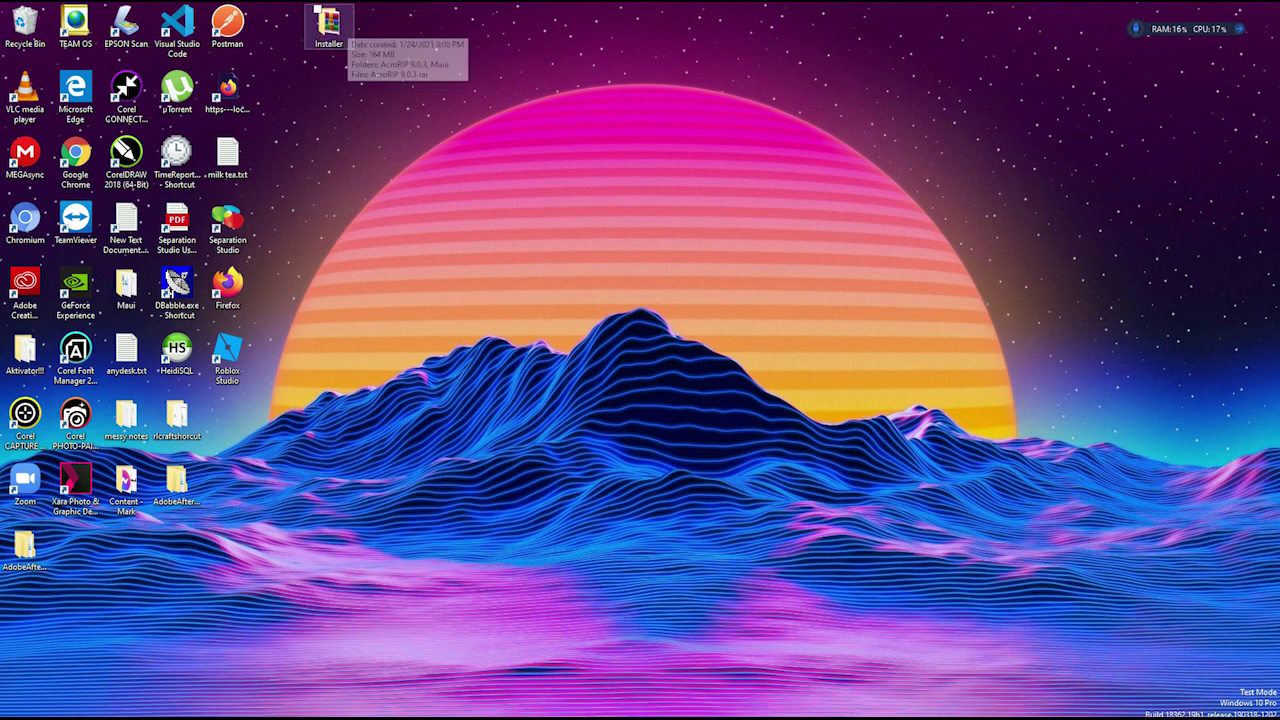
Step: Run dseo13b.exe as administrator again from the dseo13b folder inside Installer\AcroRIP 9.0.3 on the desktop
{"action": "double_click", "coordinate": [333, 22]}
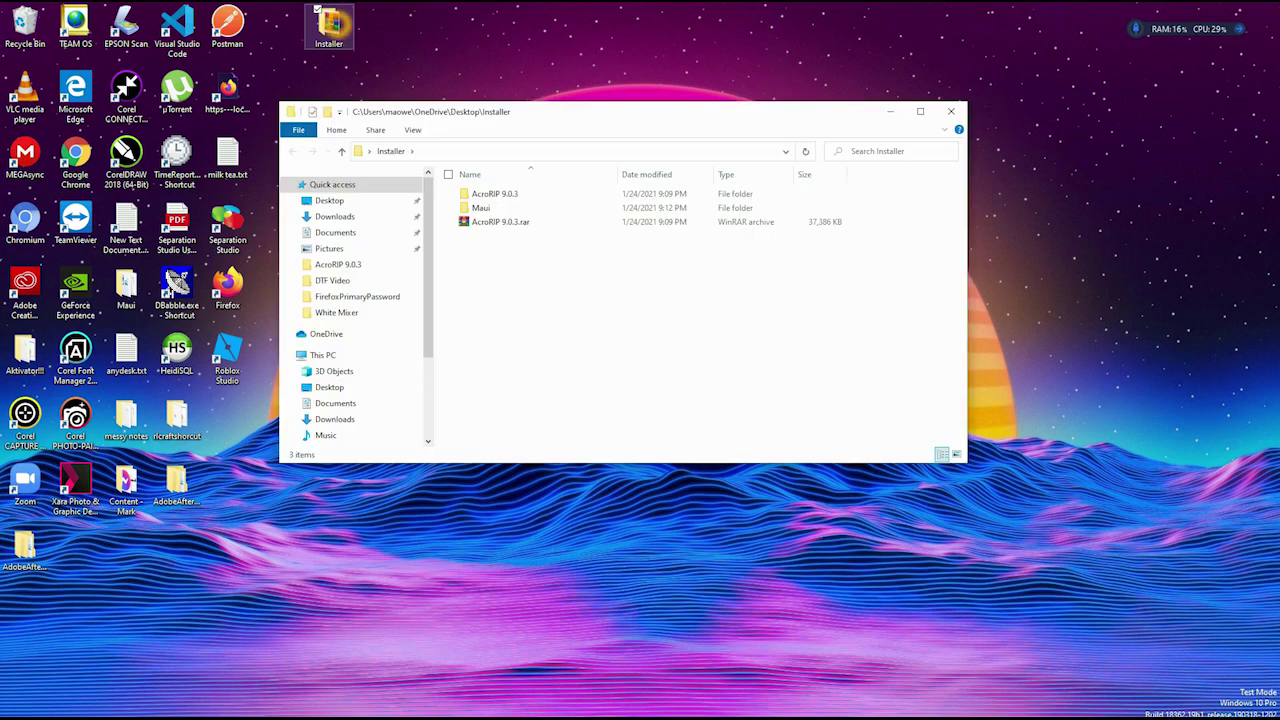
{"action": "double_click", "coordinate": [515, 193]}
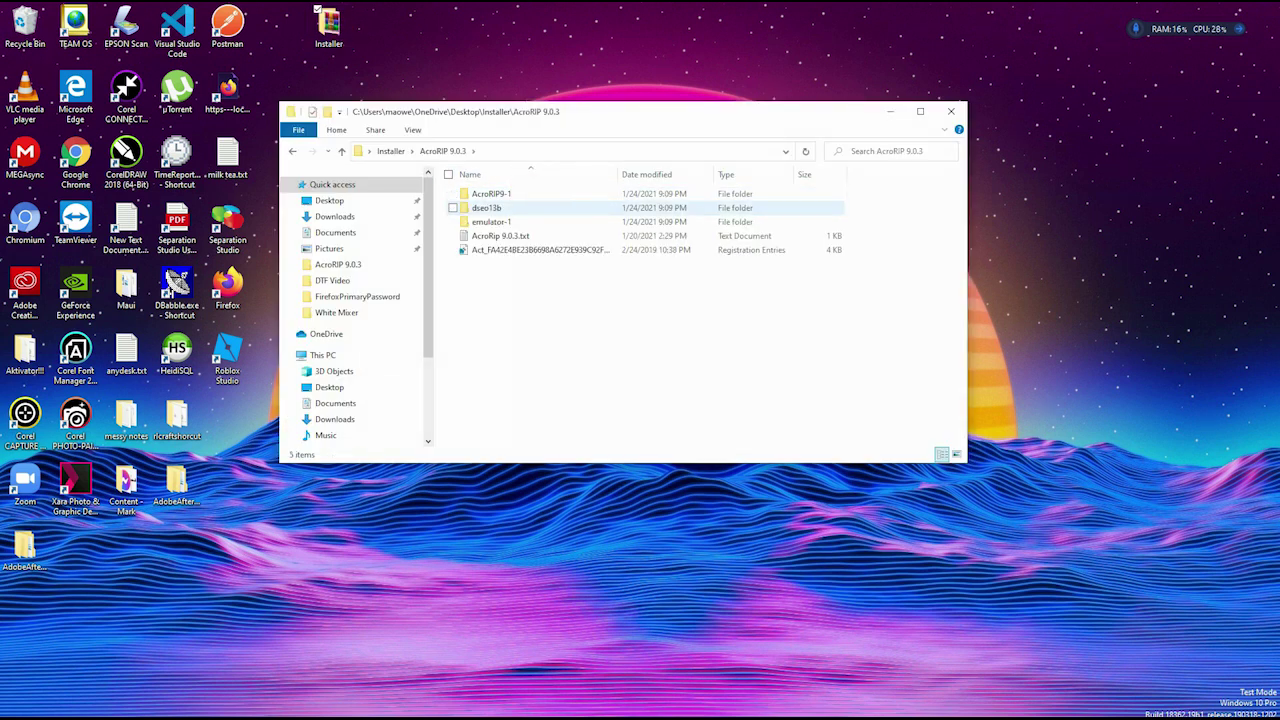
{"action": "double_click", "coordinate": [498, 208]}
{"action": "left_click", "coordinate": [498, 208]}
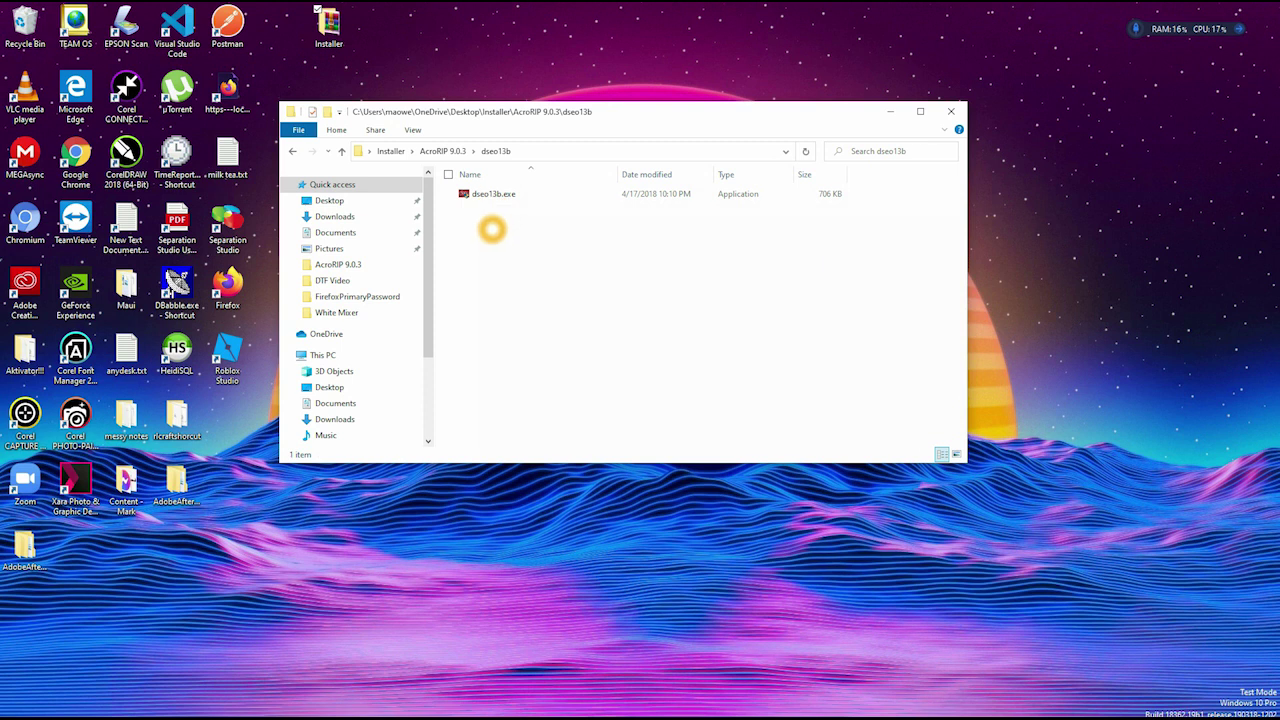
{"action": "left_click", "coordinate": [494, 194]}
{"action": "right_click", "coordinate": [496, 196]}
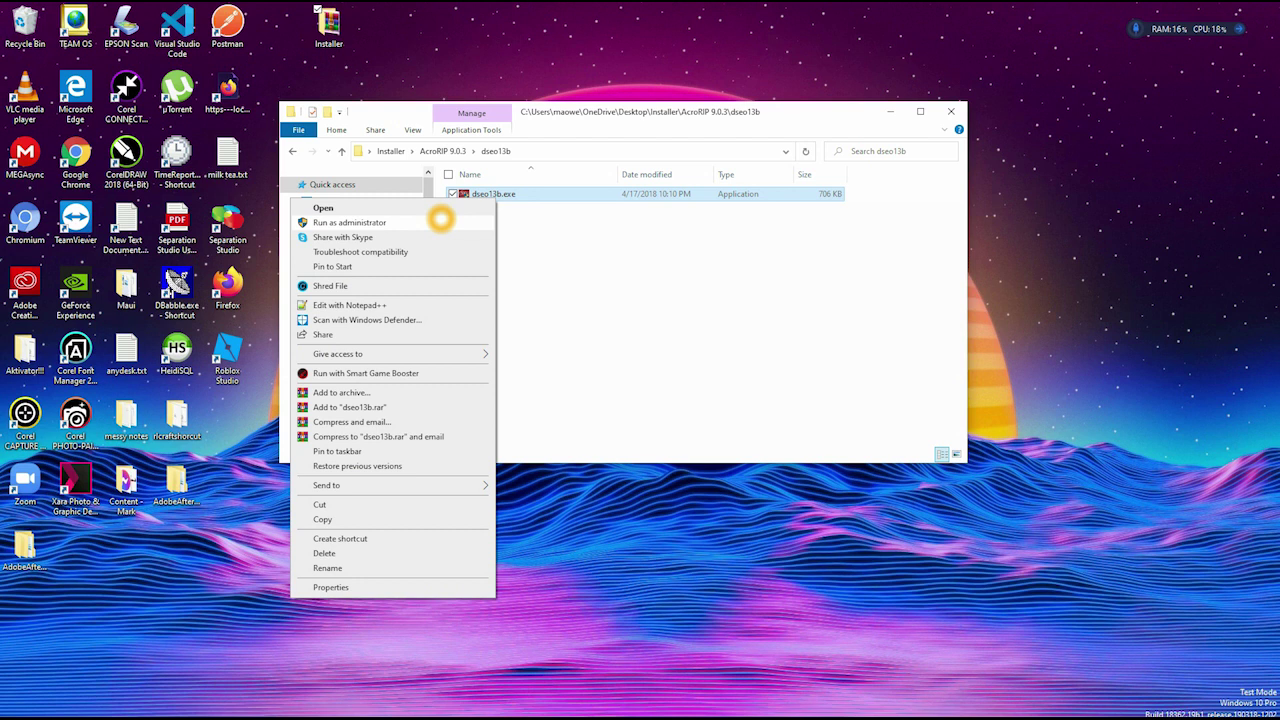
{"action": "left_click", "coordinate": [441, 221]}
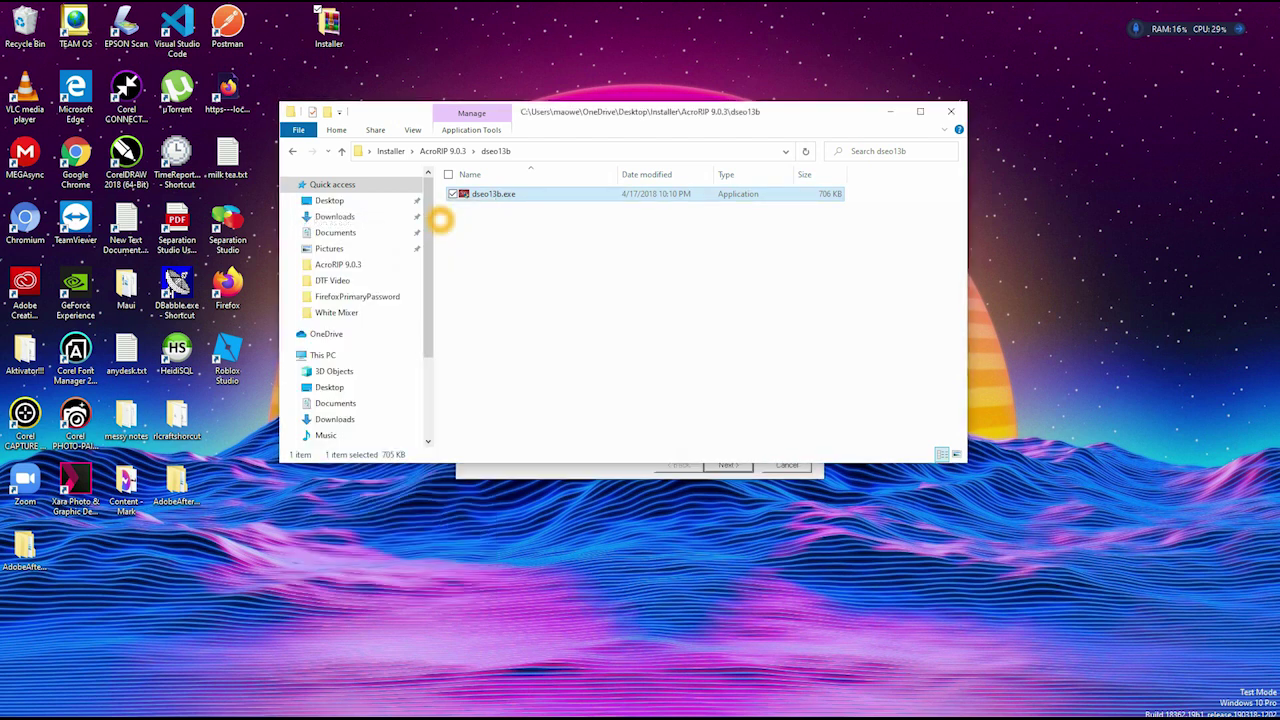
Step: Move the folder window clear of the Driver Signature Enforcement Overrider wizard and accept its license agreement
{"action": "left_click", "coordinate": [622, 468]}
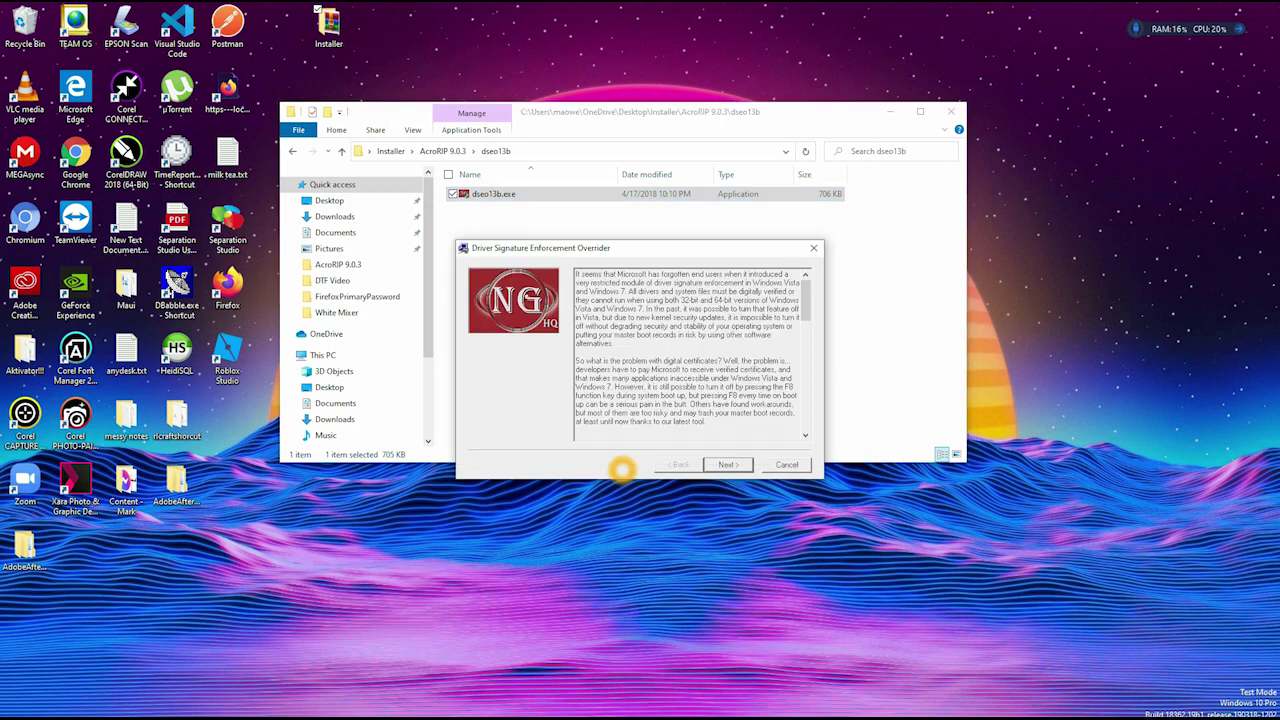
{"action": "left_click_drag", "start_coordinate": [622, 111], "coordinate": [628, 30]}
{"action": "left_click", "coordinate": [521, 423]}
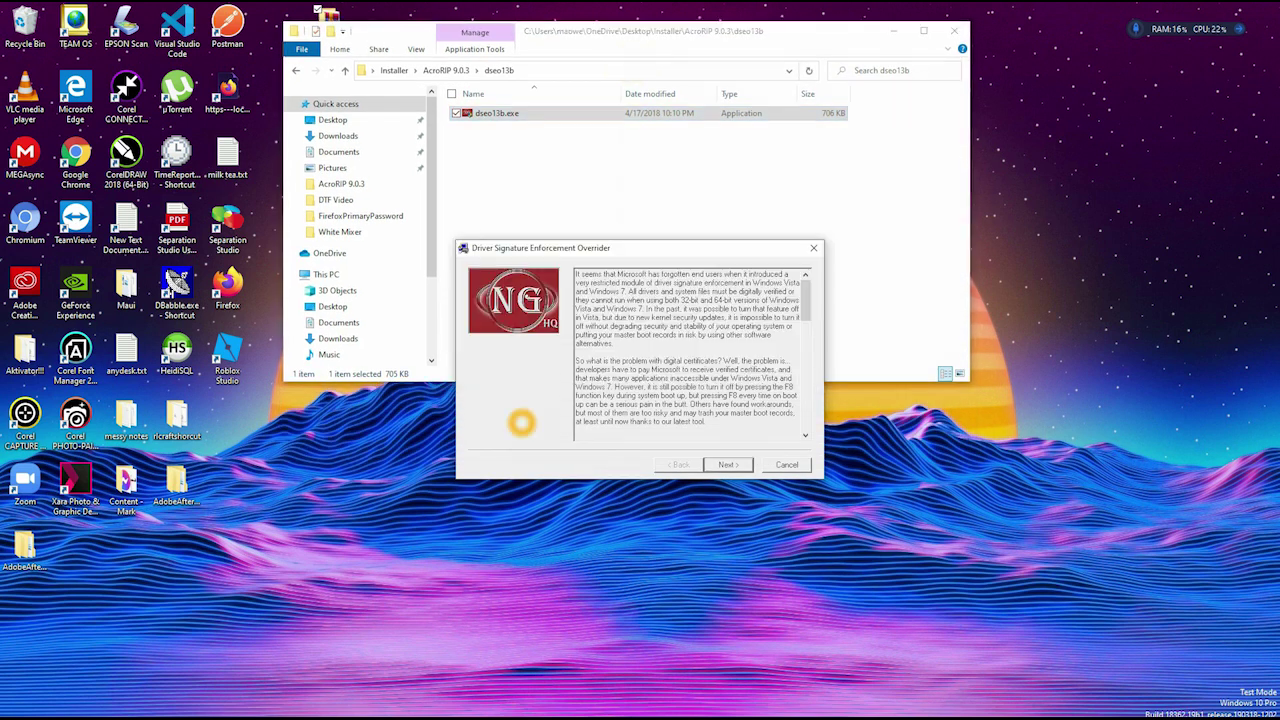
{"action": "key", "text": "Return"}
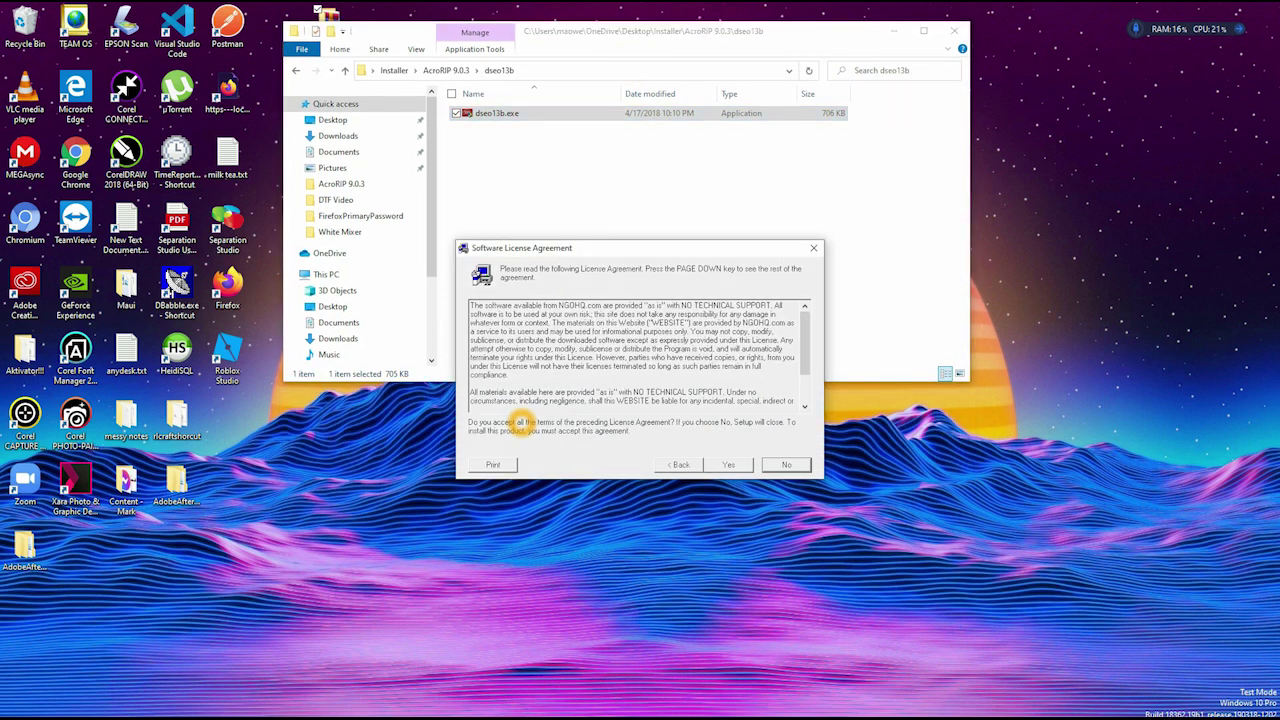
{"action": "key", "text": "Return"}
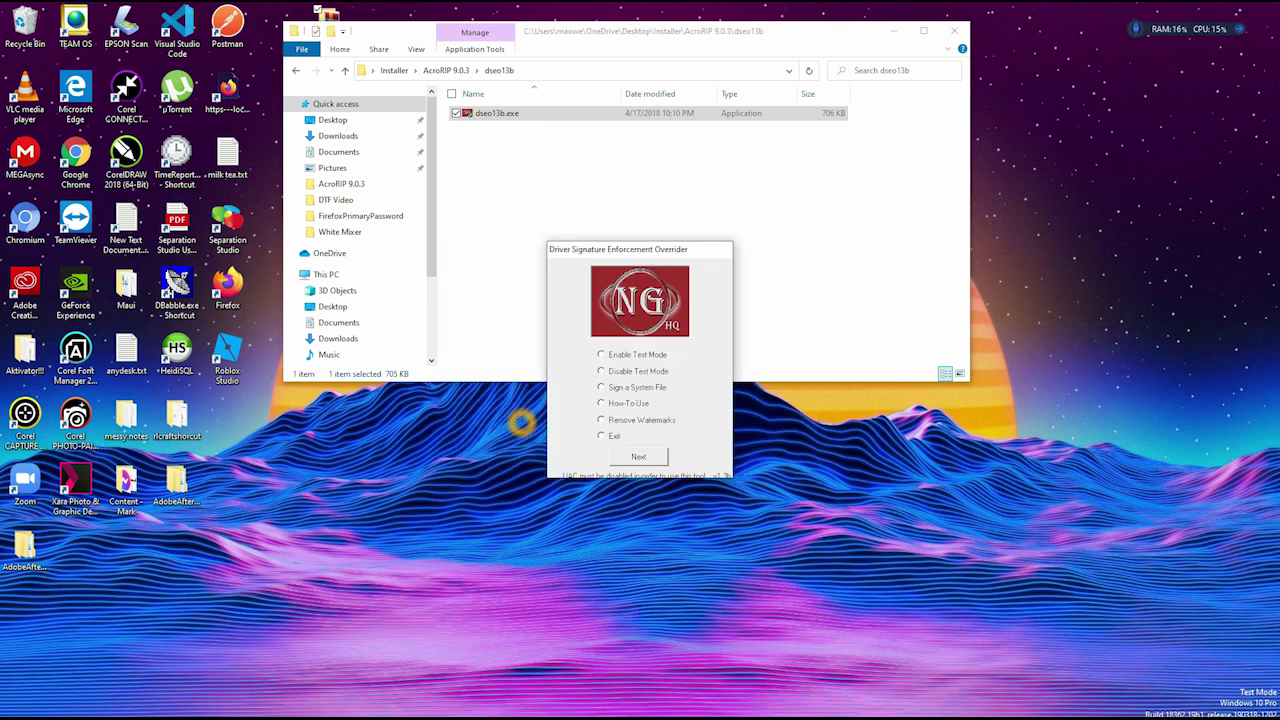
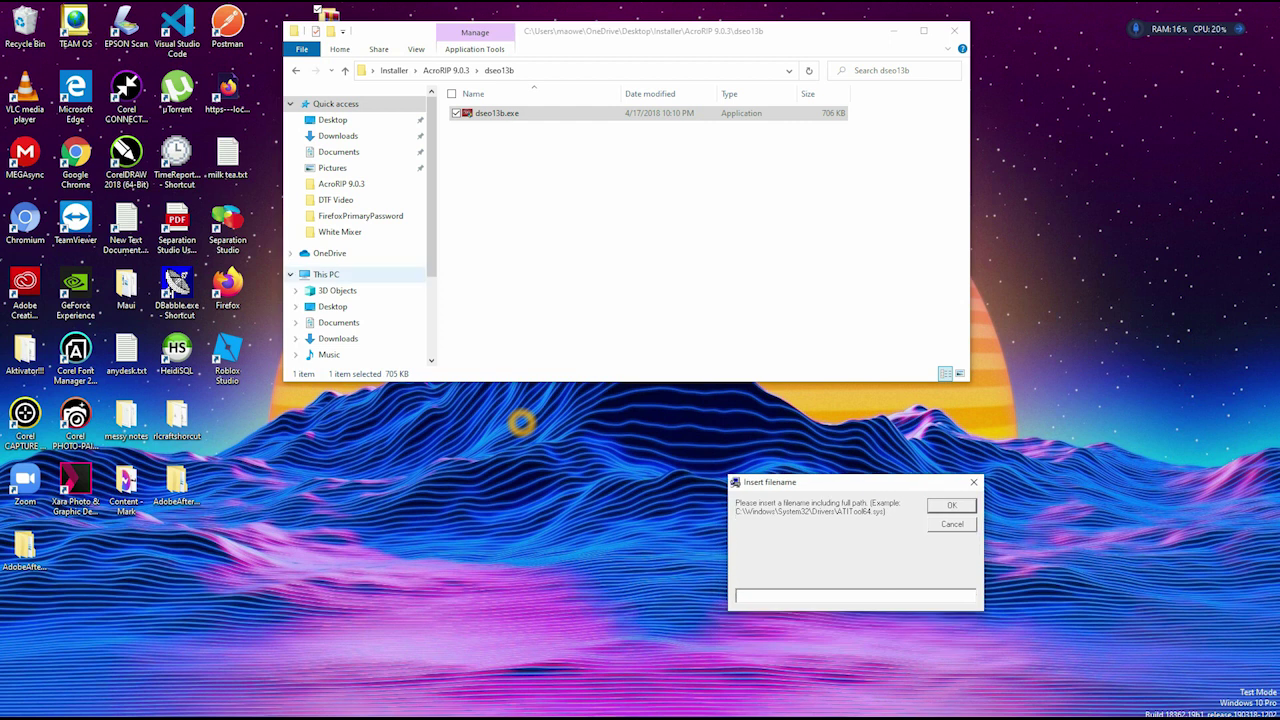
Step: Check the Windows system type in the properties of This PC, and close the System window
{"action": "right_click", "coordinate": [320, 274]}
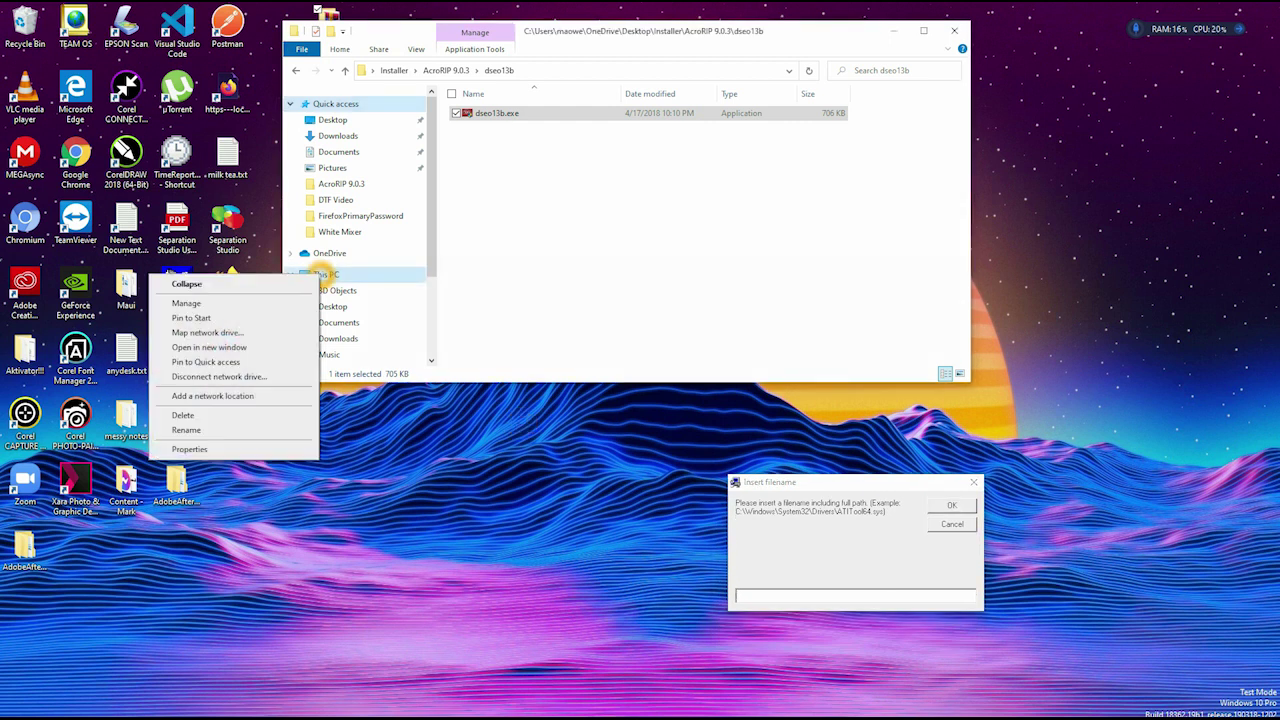
{"action": "left_click", "coordinate": [266, 448]}
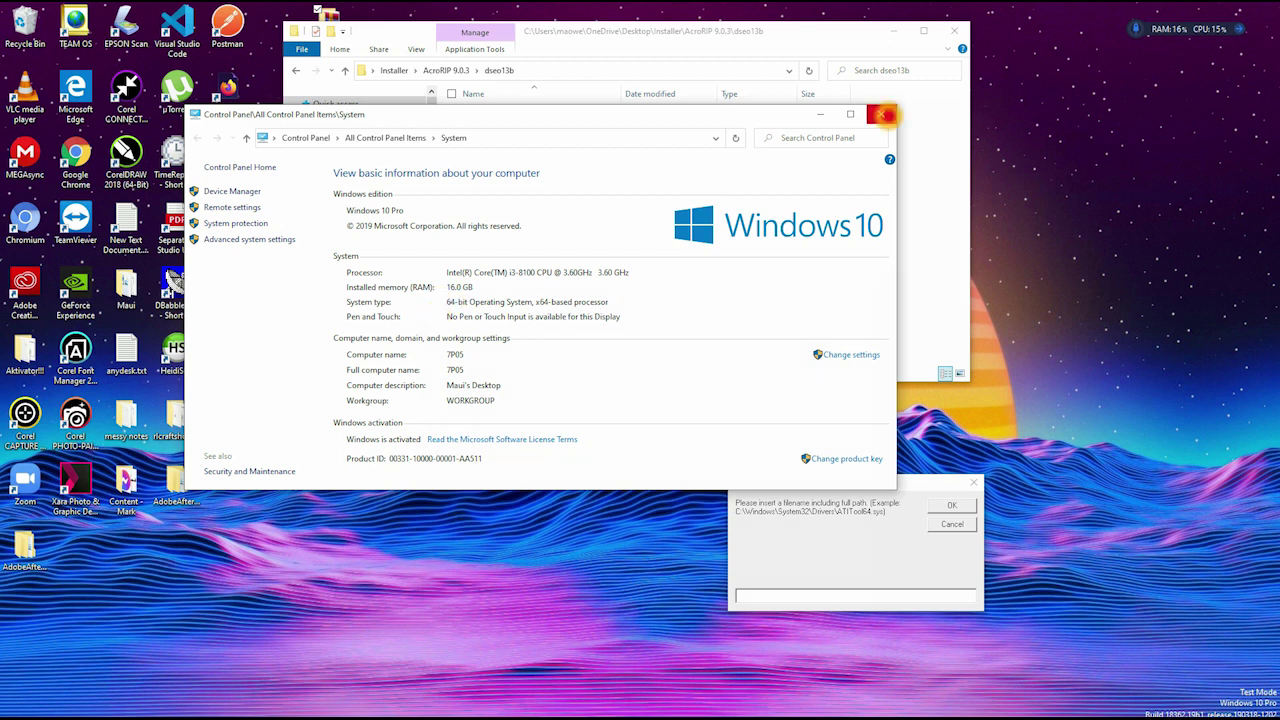
{"action": "left_click", "coordinate": [882, 115]}
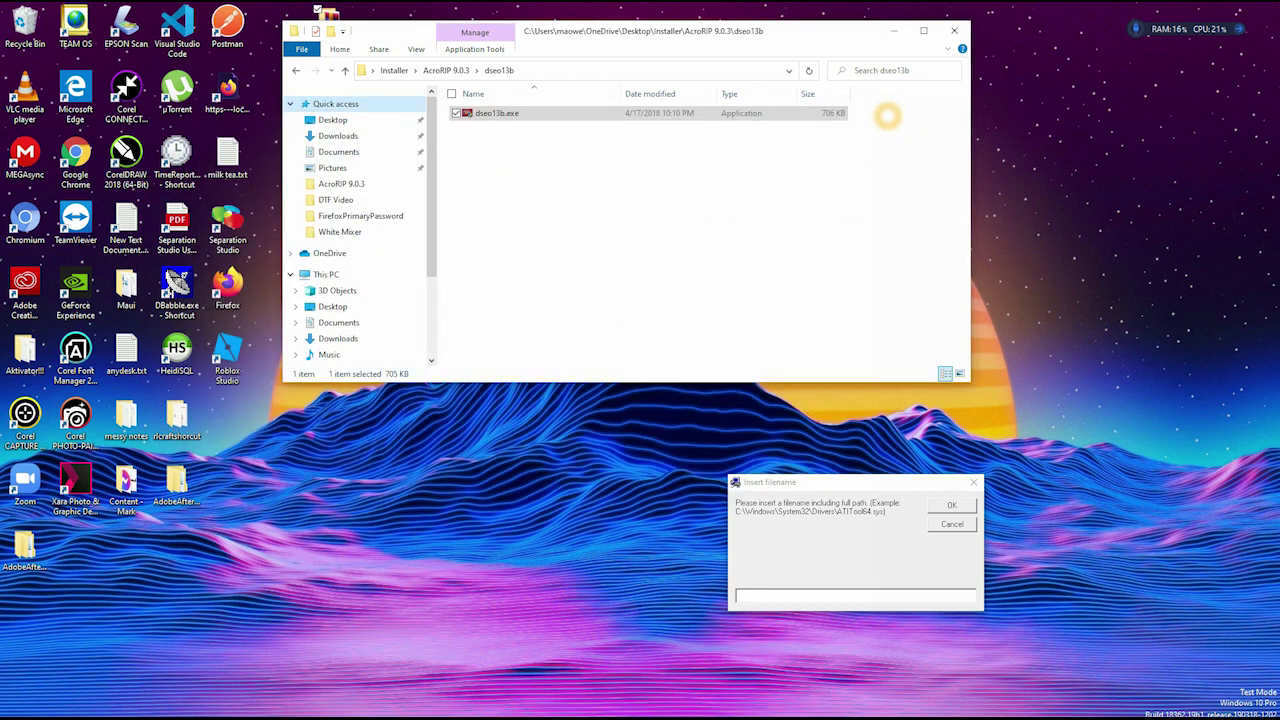
Step: Open the mlVMULTI001-X64 folder inside AcroRIP 9.0.3\emulator-1 and copy its full path
{"action": "left_click", "coordinate": [446, 70]}
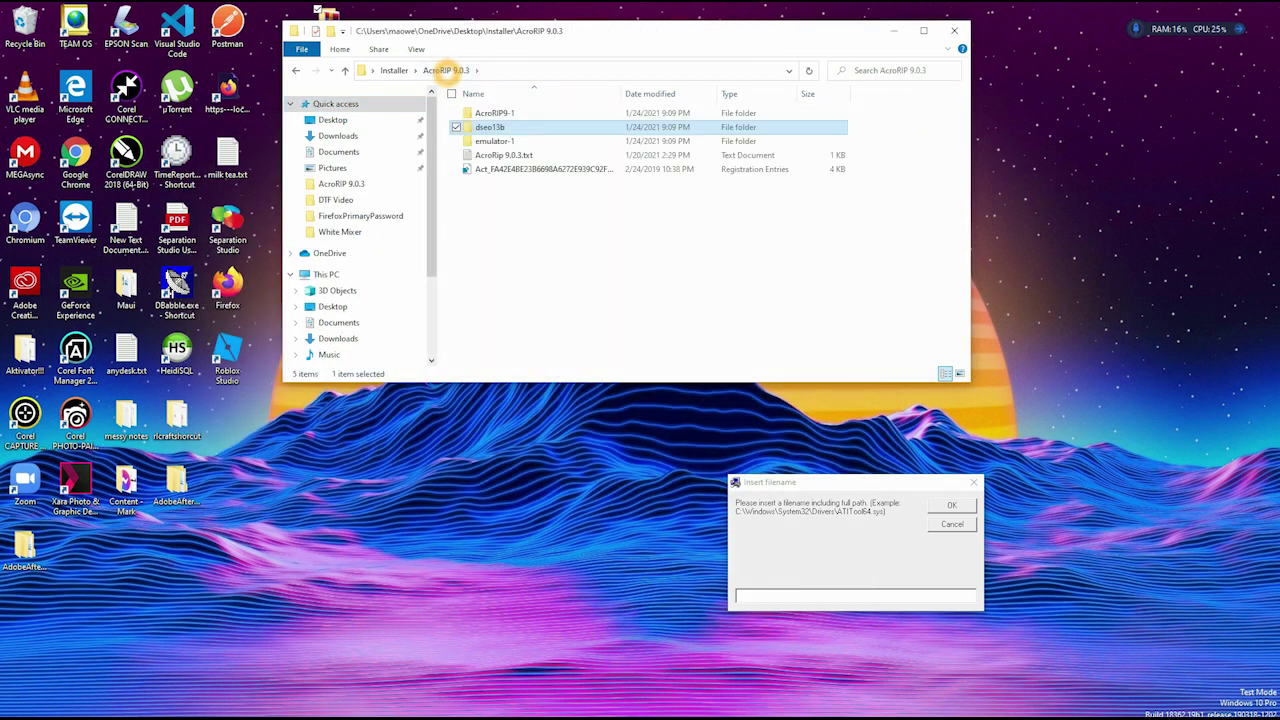
{"action": "double_click", "coordinate": [494, 141]}
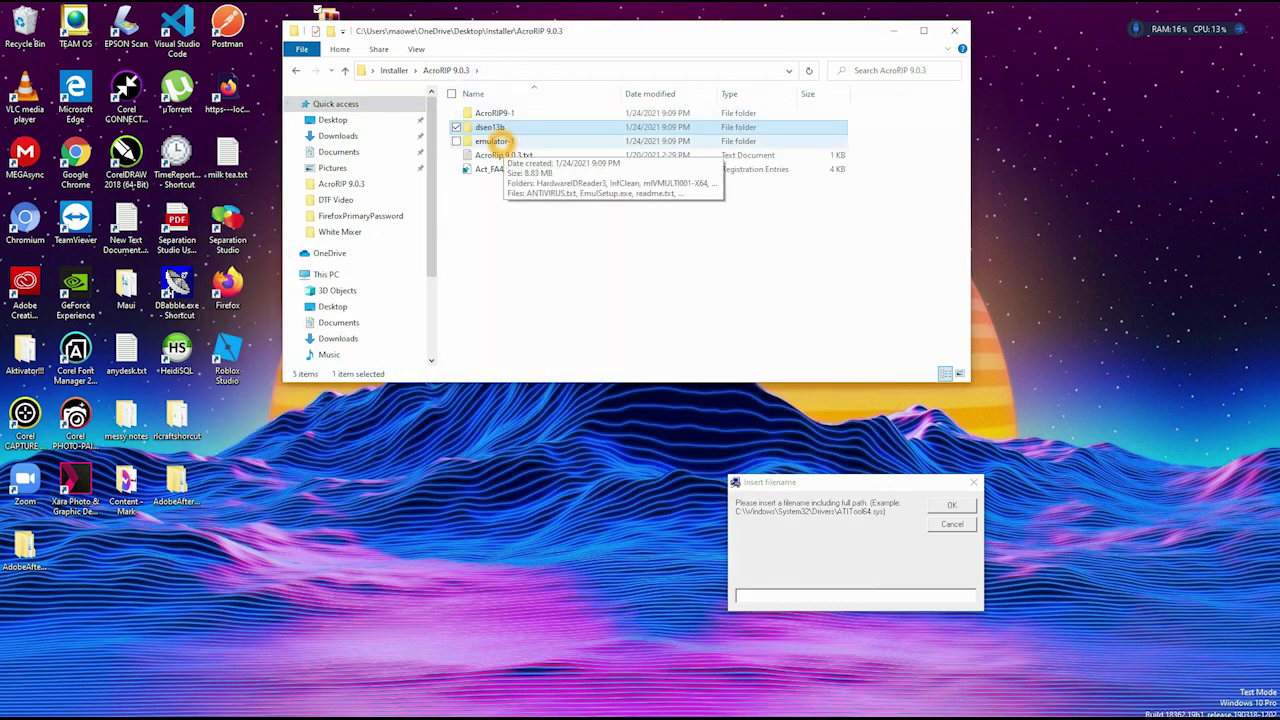
{"action": "double_click", "coordinate": [503, 141]}
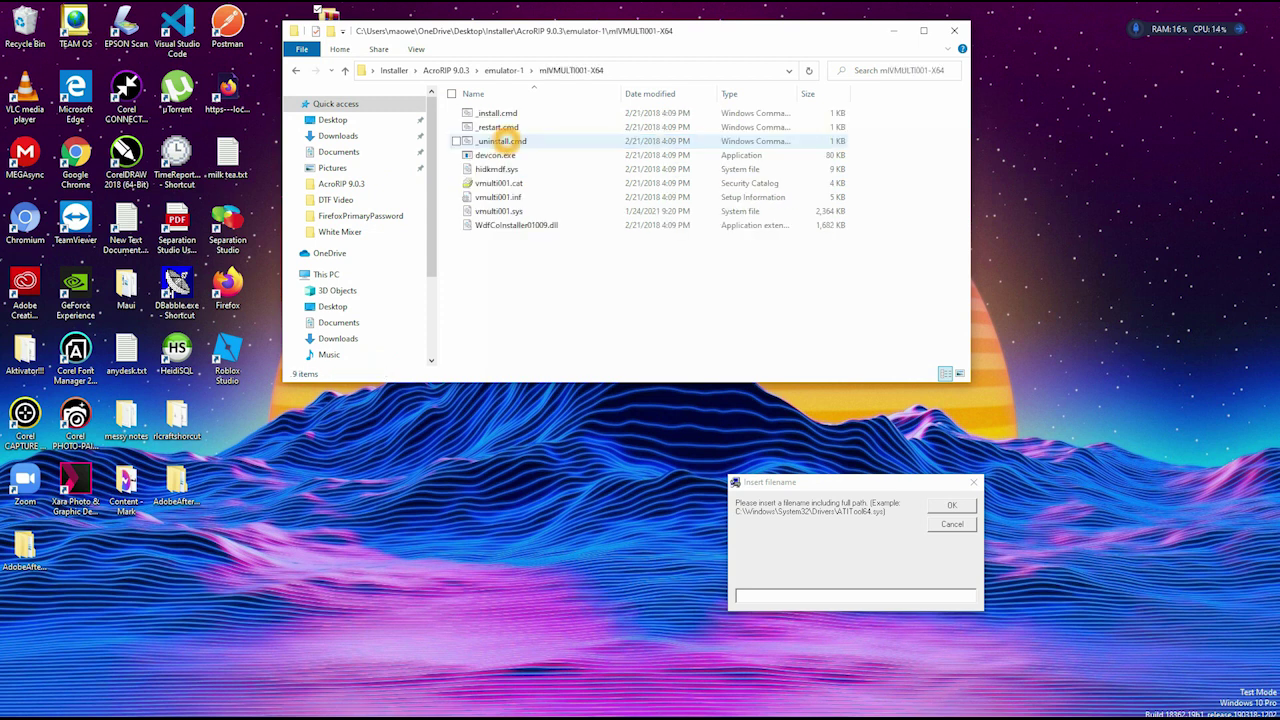
{"action": "left_click", "coordinate": [648, 70]}
{"action": "right_click", "coordinate": [640, 70]}
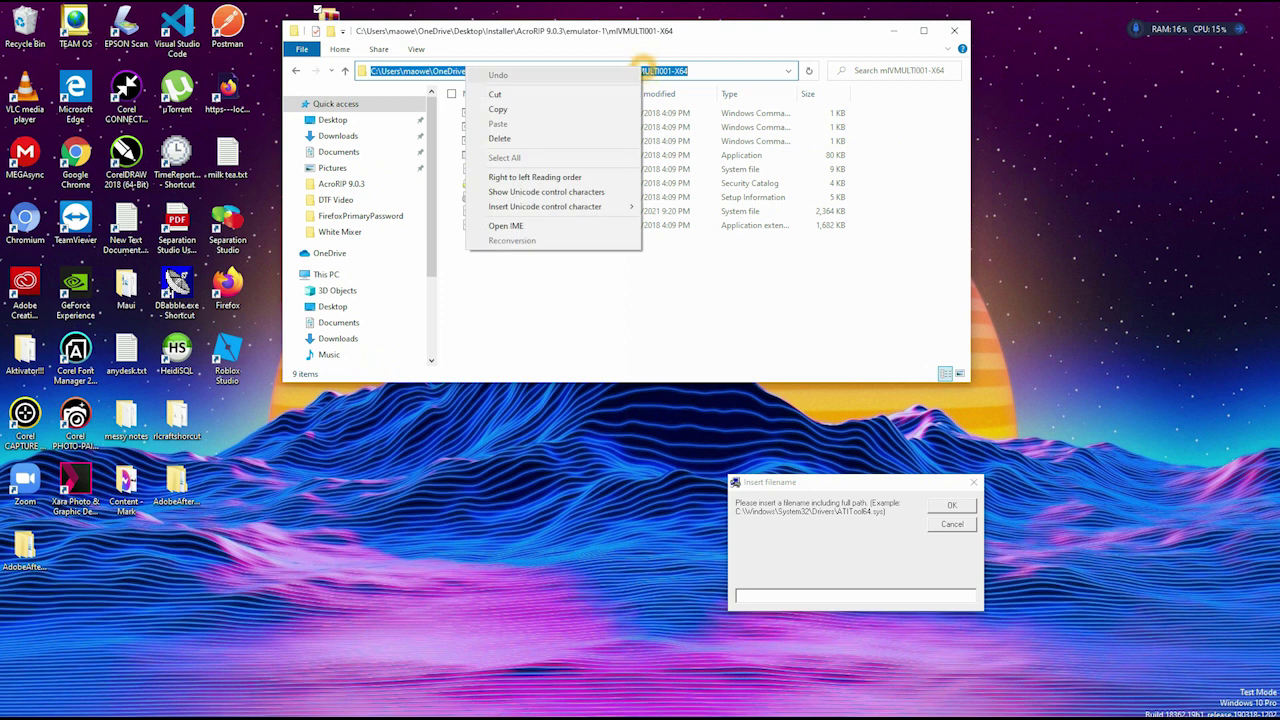
{"action": "left_click", "coordinate": [600, 107]}
Step: Paste the copied folder path into the Insert filename prompt and add a trailing backslash
{"action": "left_click", "coordinate": [823, 592]}
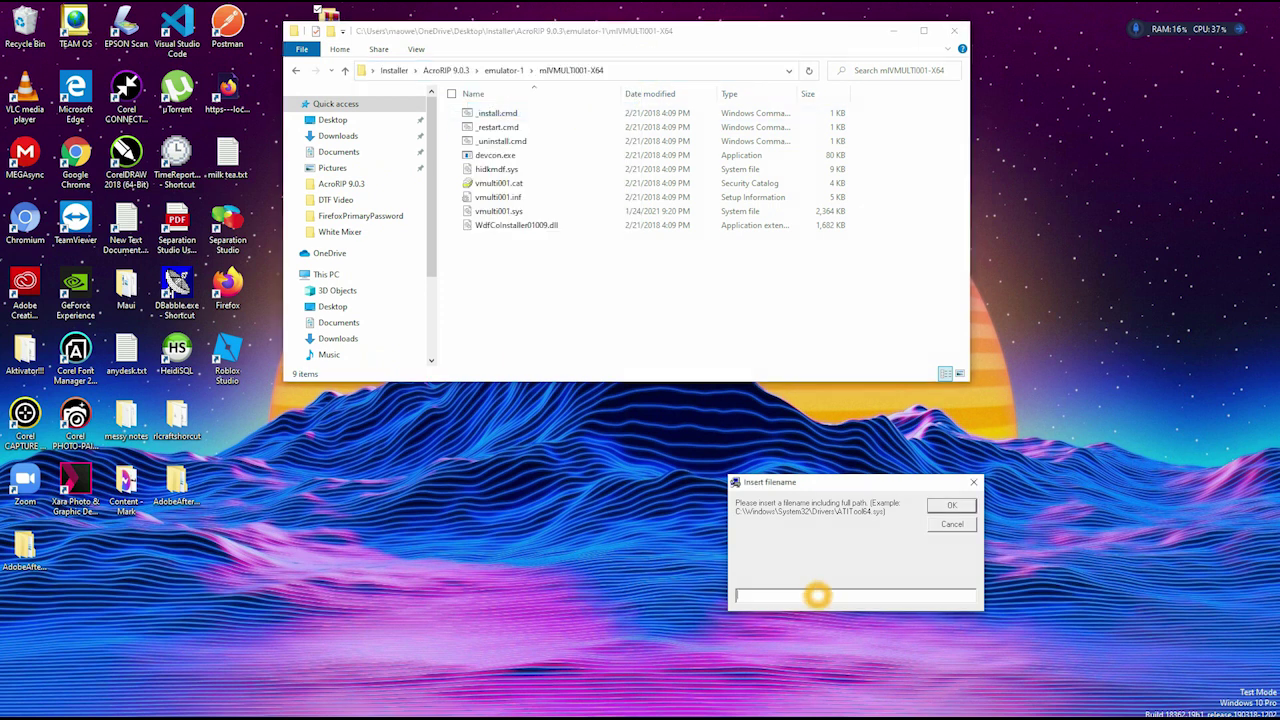
{"action": "right_click", "coordinate": [817, 595]}
{"action": "key", "text": "Return"}
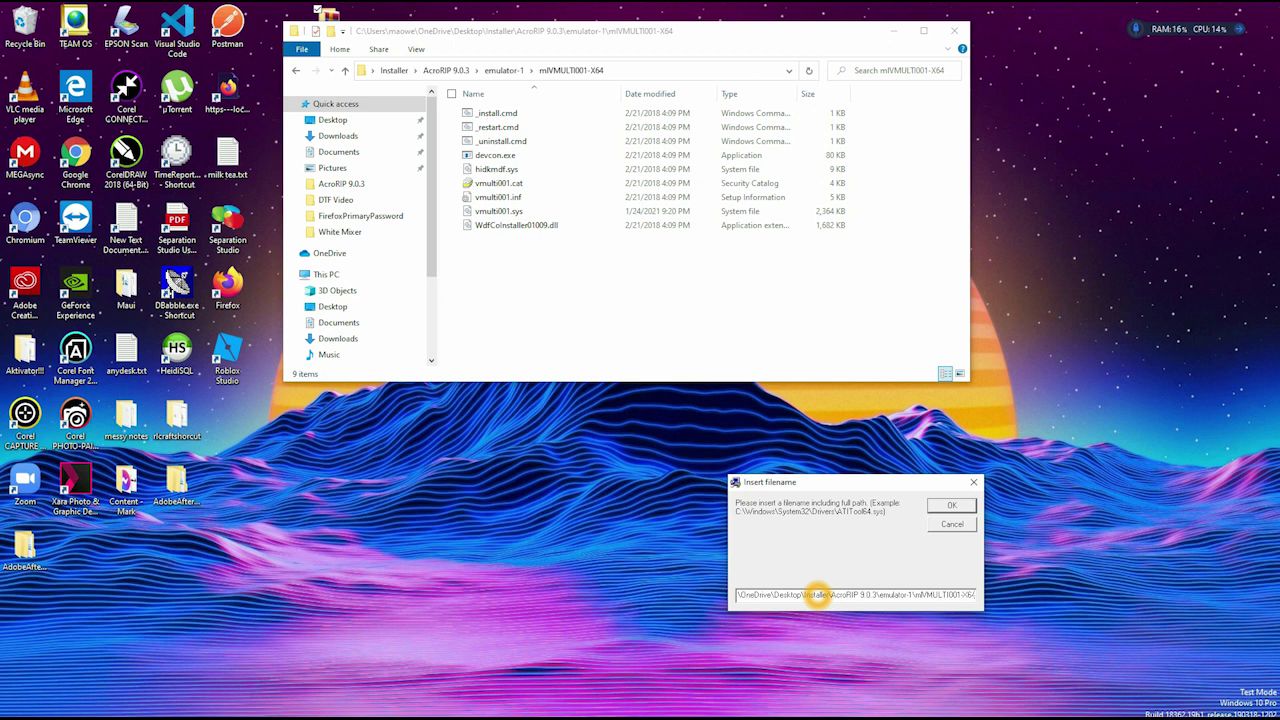
{"action": "type", "text": "\\"}
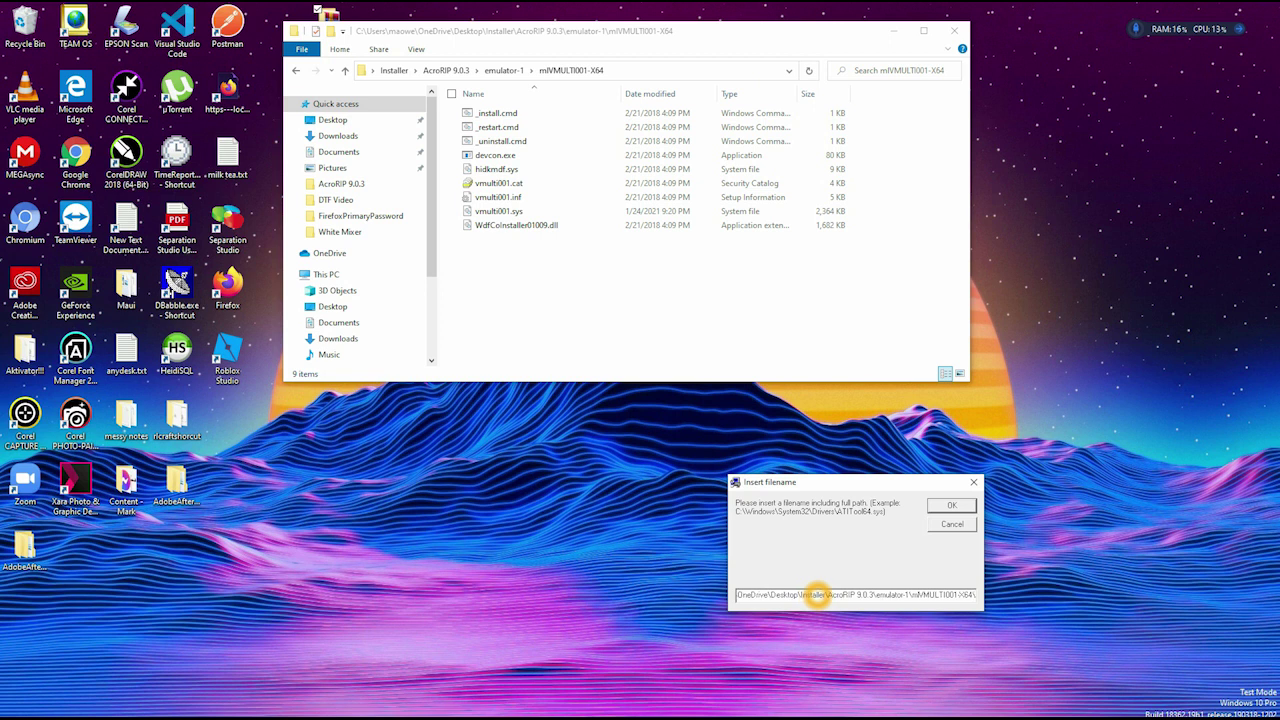
Step: Copy the file name vmulti001.sys, append it to the path in the filename prompt, and sign that system file
{"action": "left_click", "coordinate": [500, 211]}
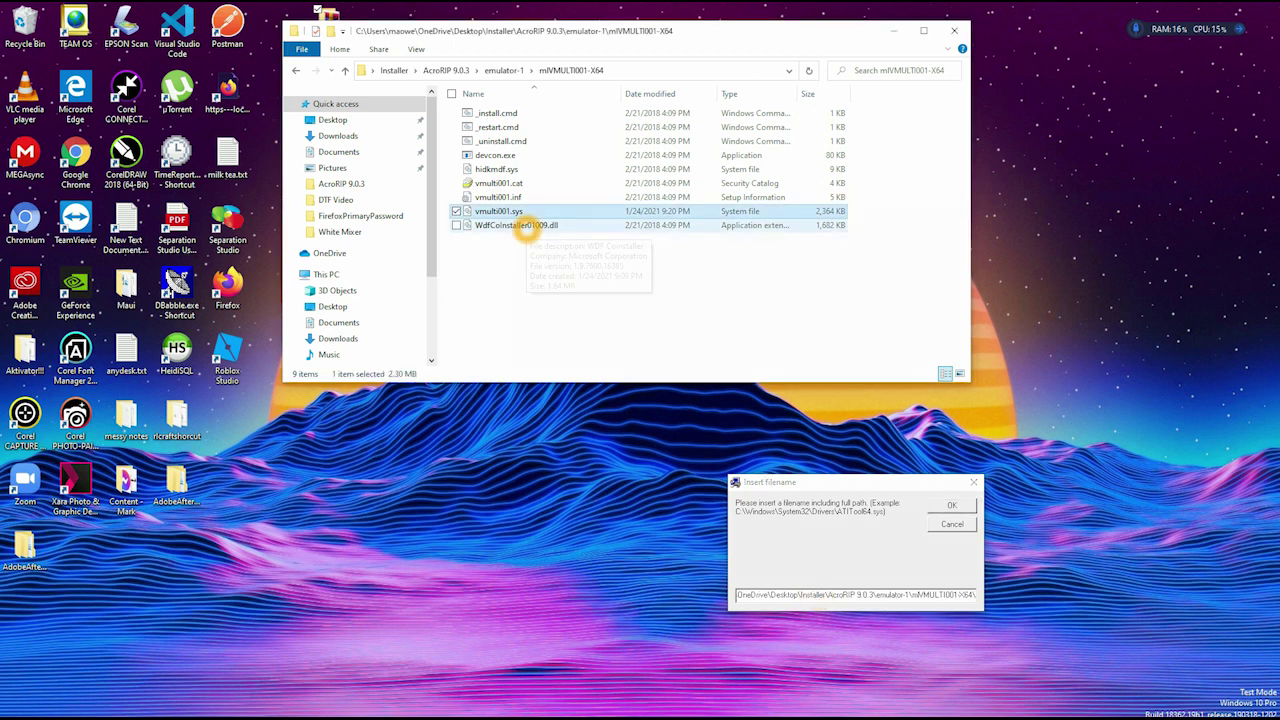
{"action": "left_click", "coordinate": [522, 212]}
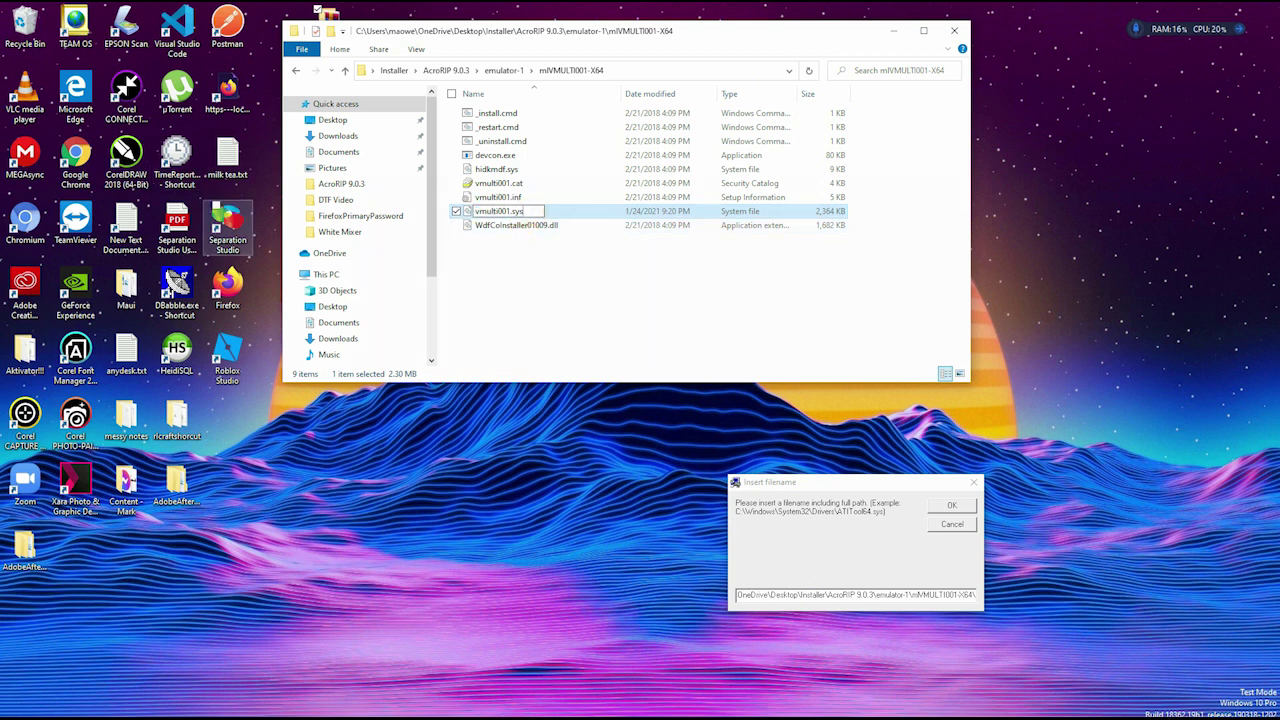
{"action": "key", "text": "End"}
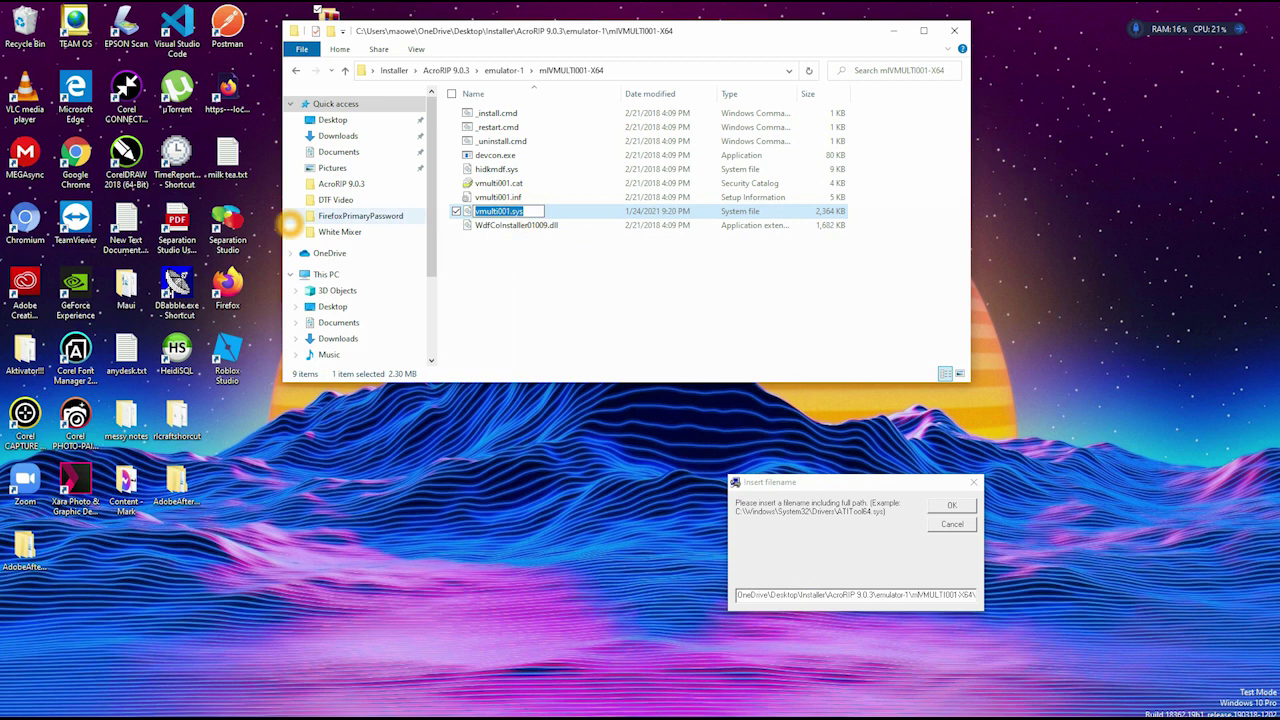
{"action": "key", "text": "Return"}
{"action": "left_click", "coordinate": [955, 595]}
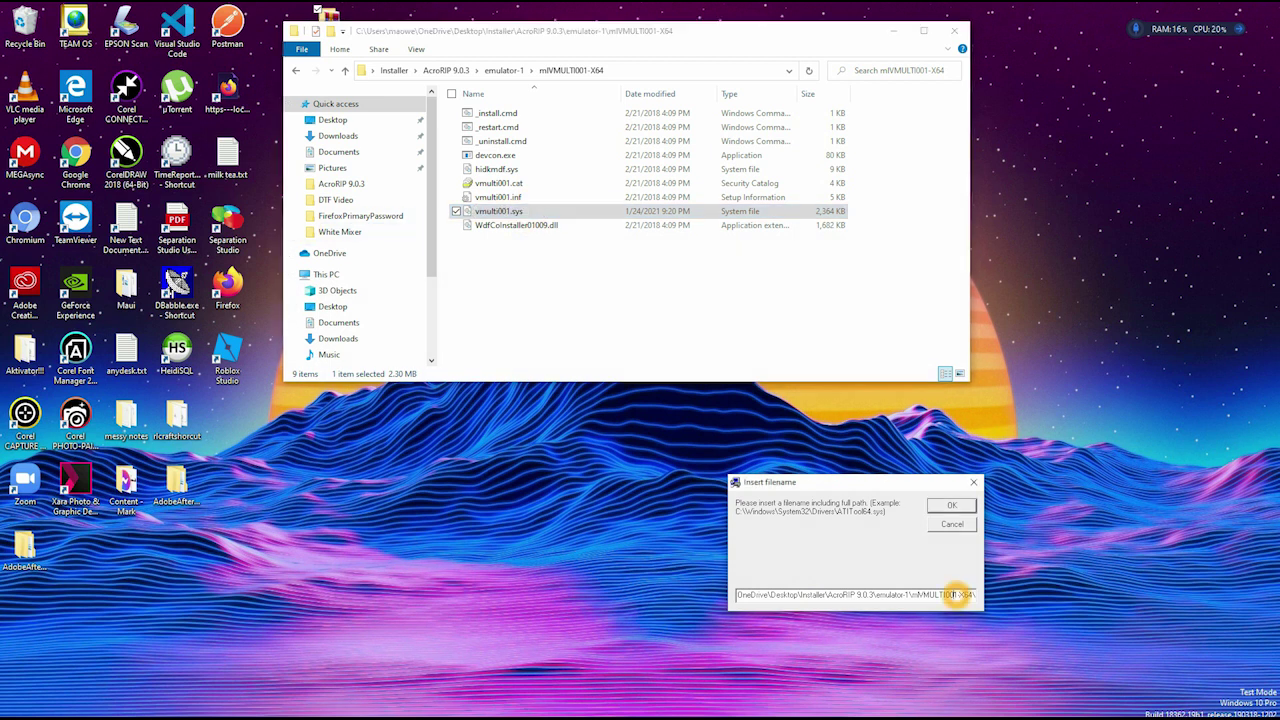
{"action": "key", "text": "ctrl+v"}
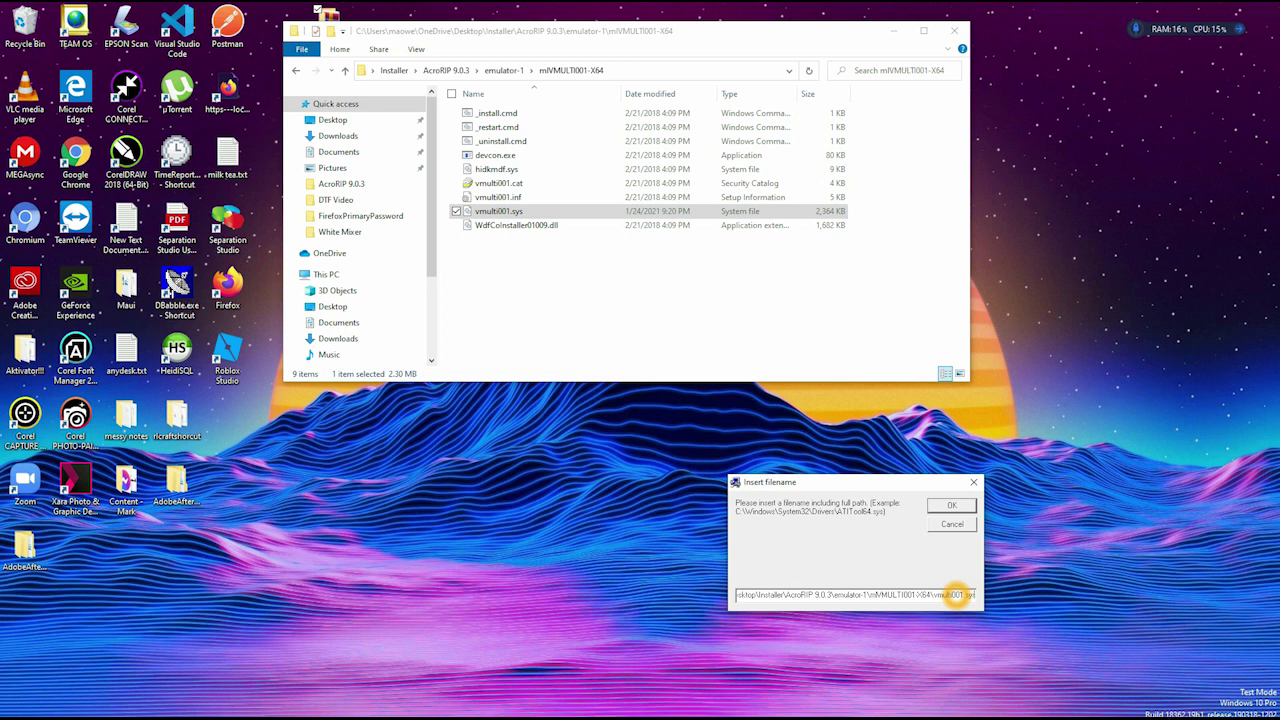
{"action": "key", "text": "Return"}
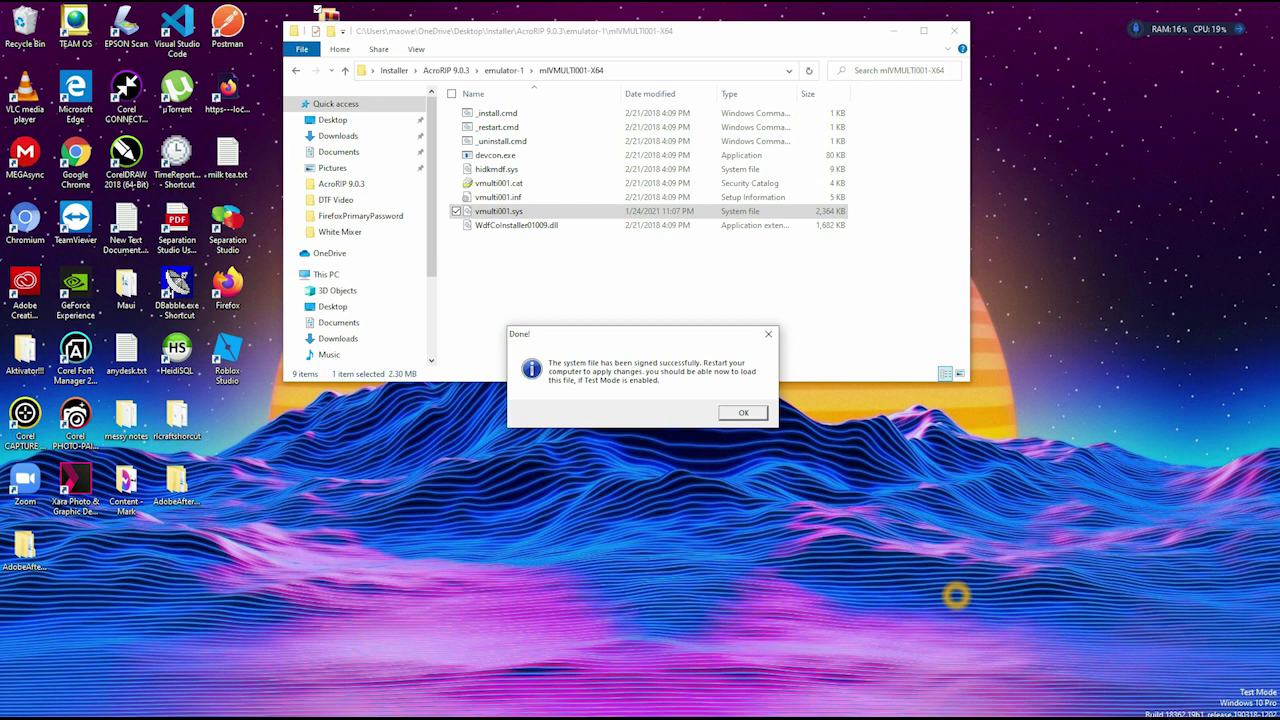
{"action": "key", "text": "Return"}
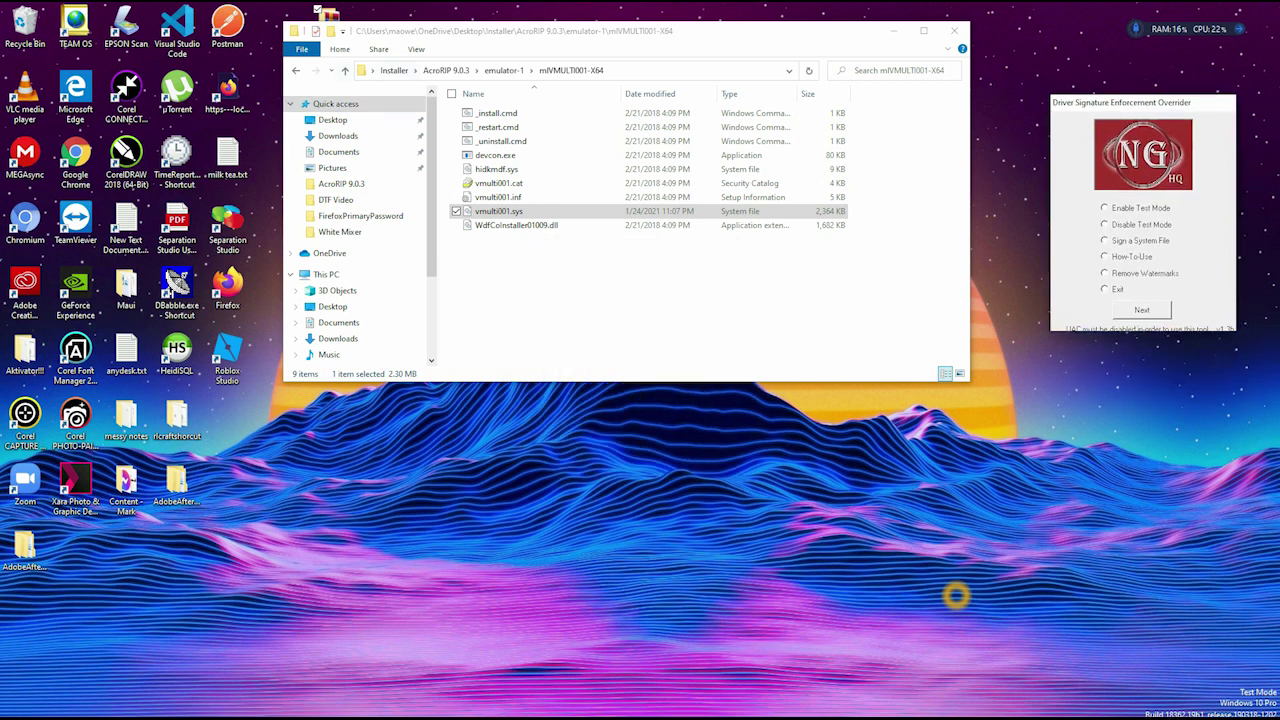
Step: Return to the AcroRIP 9.0.3 folder, select the Act_ registry file, and widen the Name column to show its full name
{"action": "left_click", "coordinate": [345, 70]}
{"action": "left_click", "coordinate": [345, 70]}
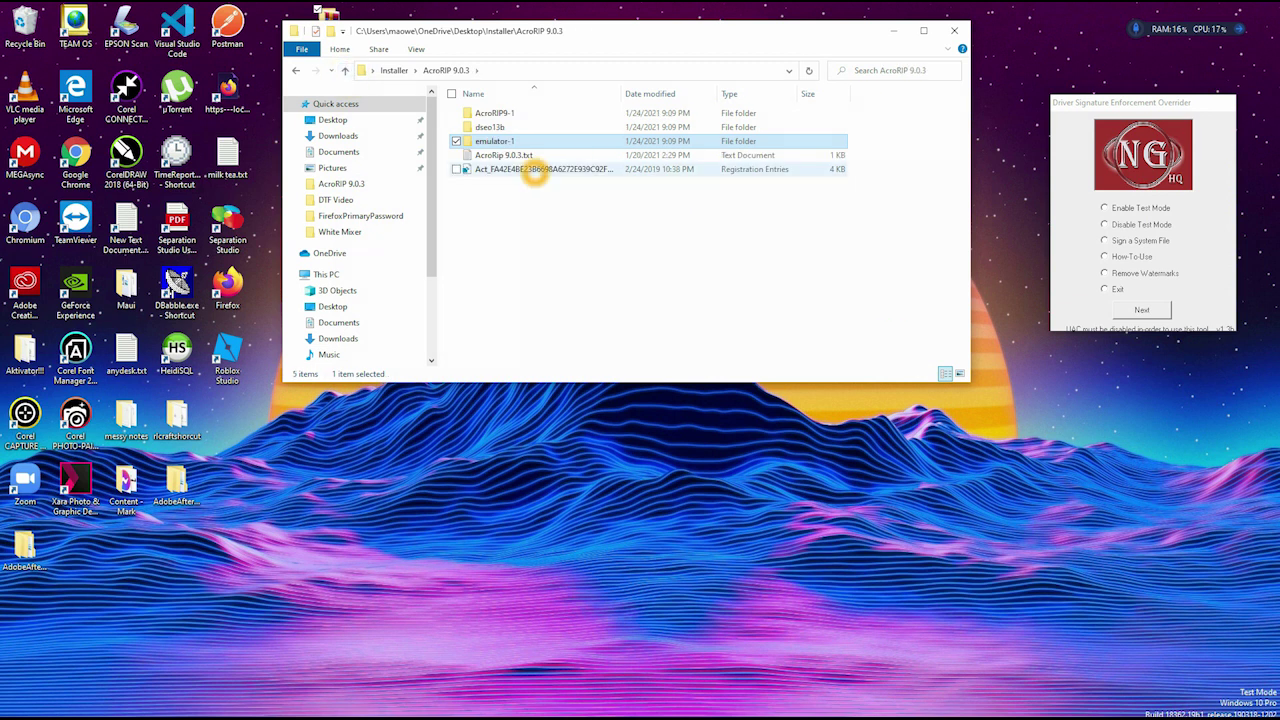
{"action": "left_click", "coordinate": [530, 169]}
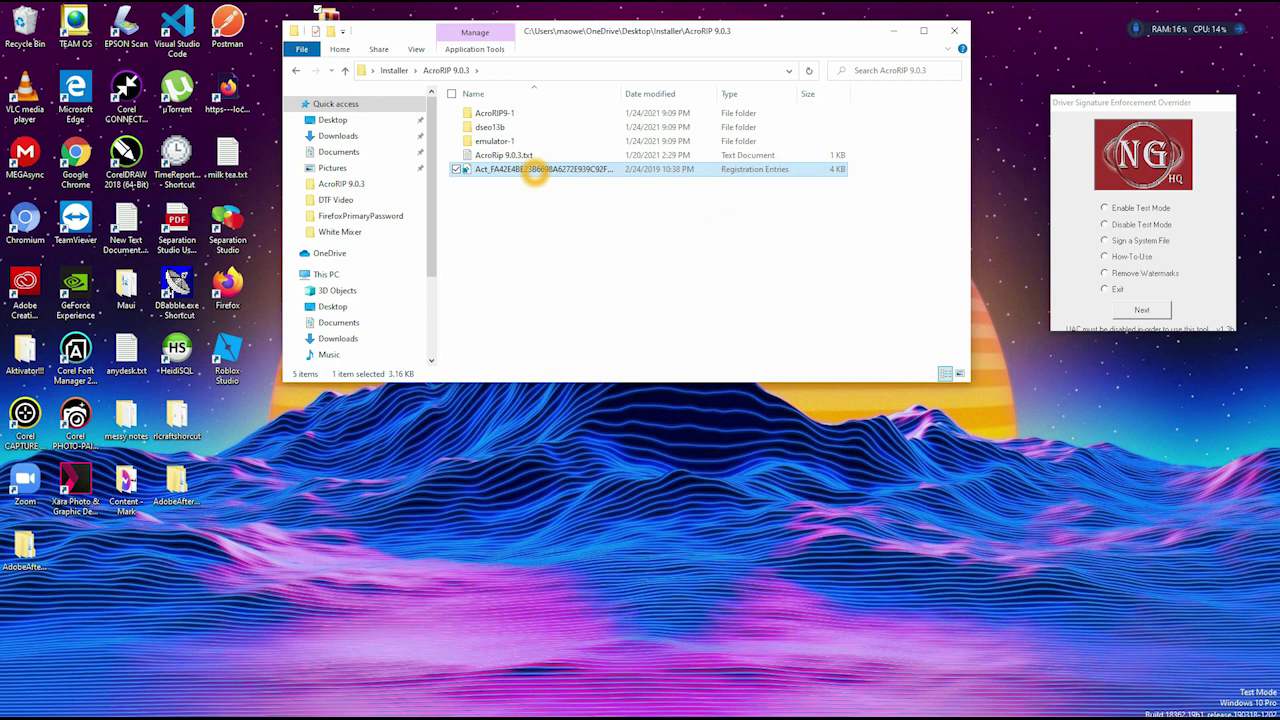
{"action": "left_click_drag", "start_coordinate": [621, 93], "coordinate": [889, 93]}
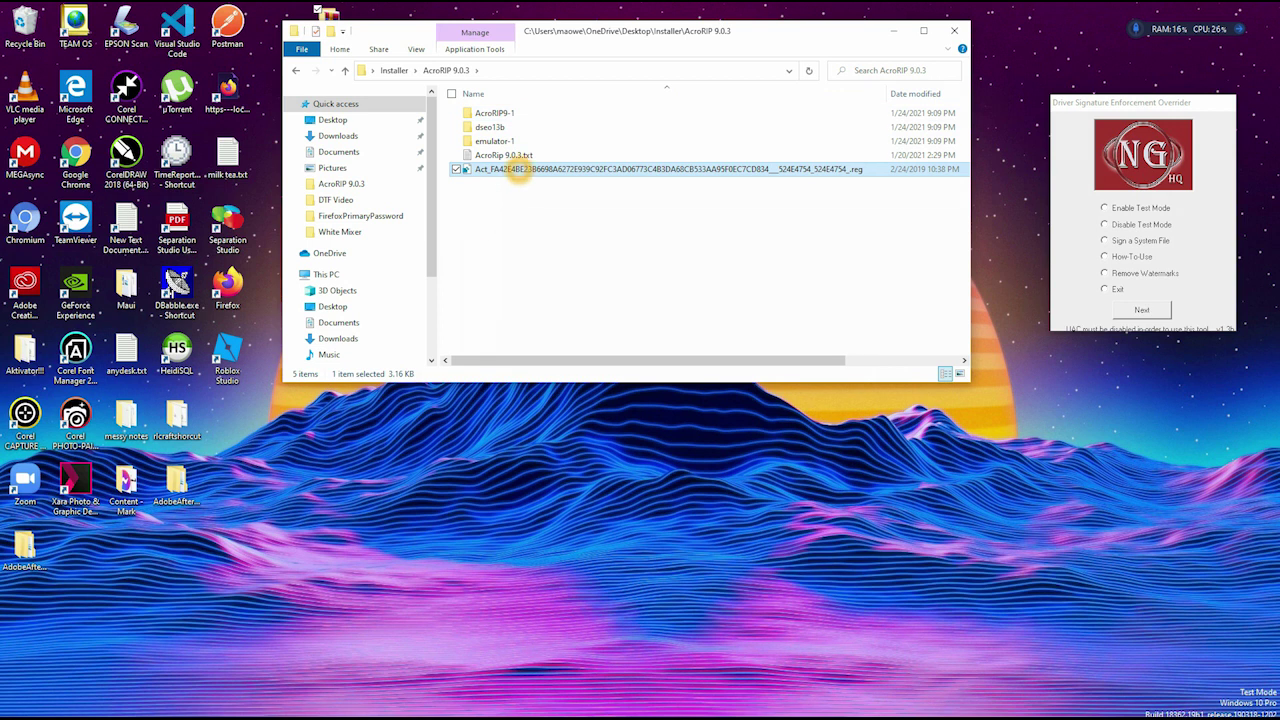
Step: Merge the Act_ registry file into the Windows registry and exit the Driver Signature Enforcement Overrider
{"action": "right_click", "coordinate": [518, 169]}
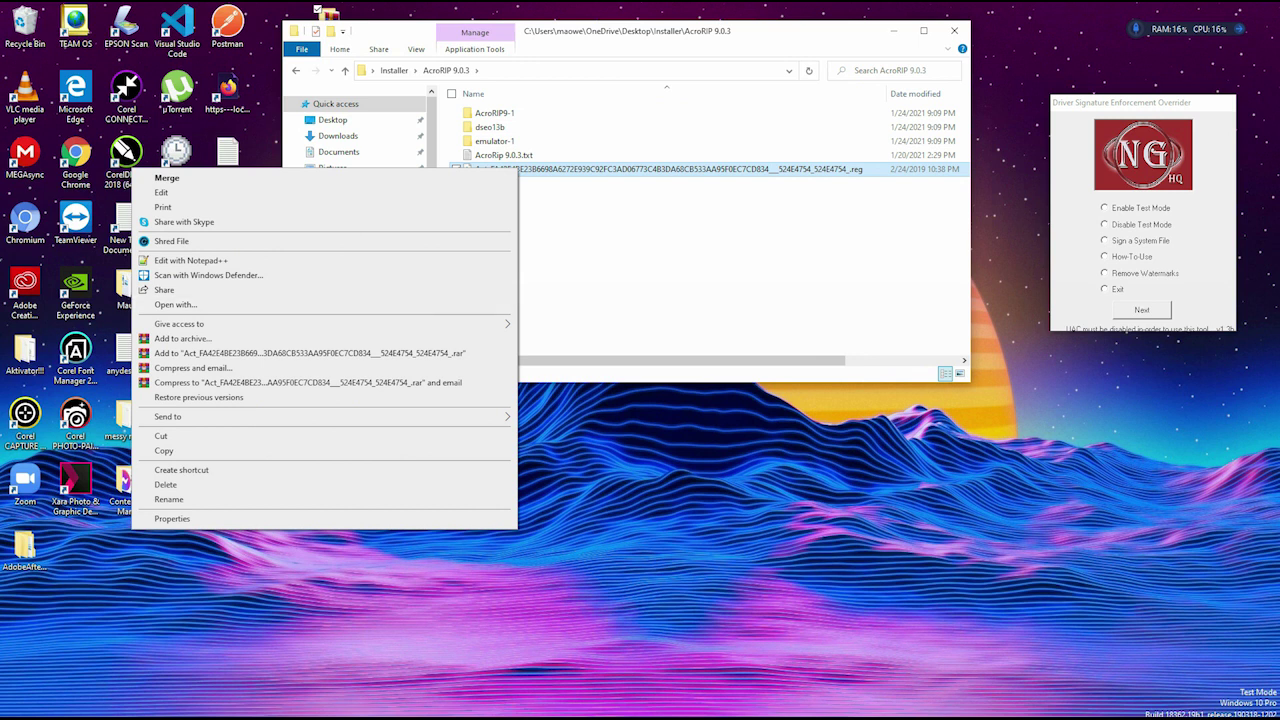
{"action": "left_click", "coordinate": [557, 171]}
{"action": "right_click", "coordinate": [557, 171]}
{"action": "key", "text": "Escape"}
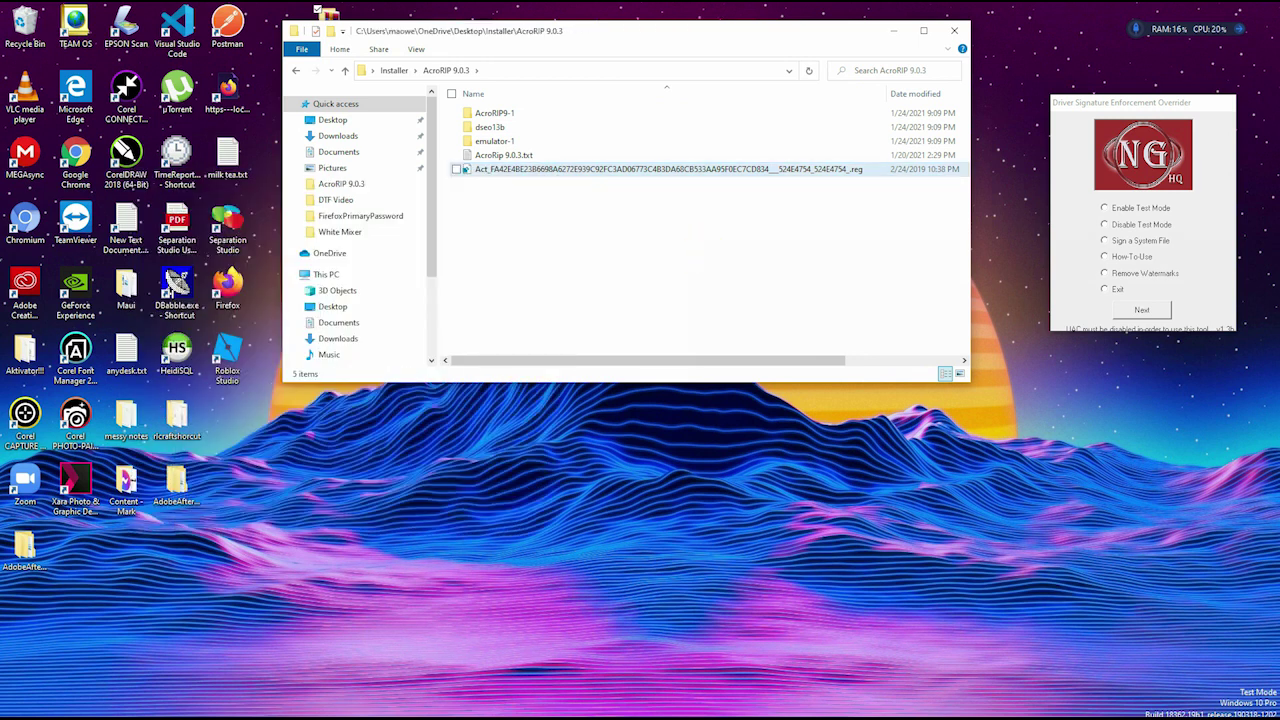
{"action": "double_click", "coordinate": [591, 172]}
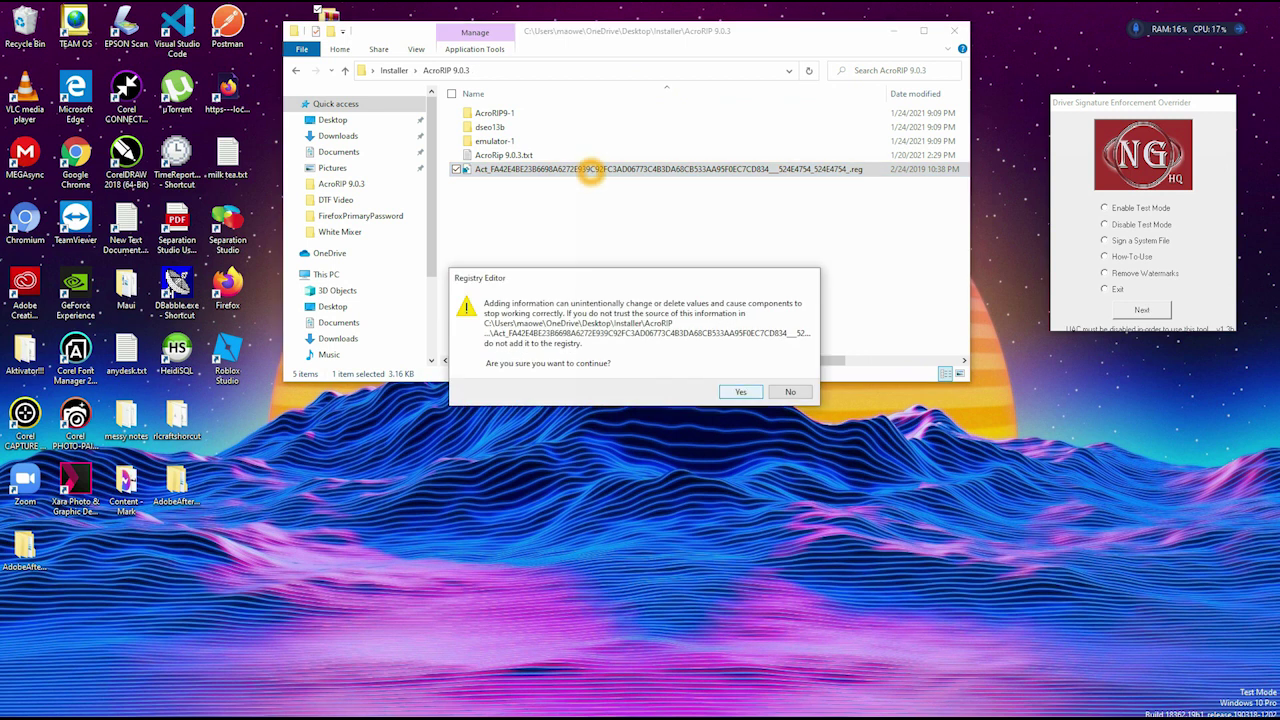
{"action": "key", "text": "Return"}
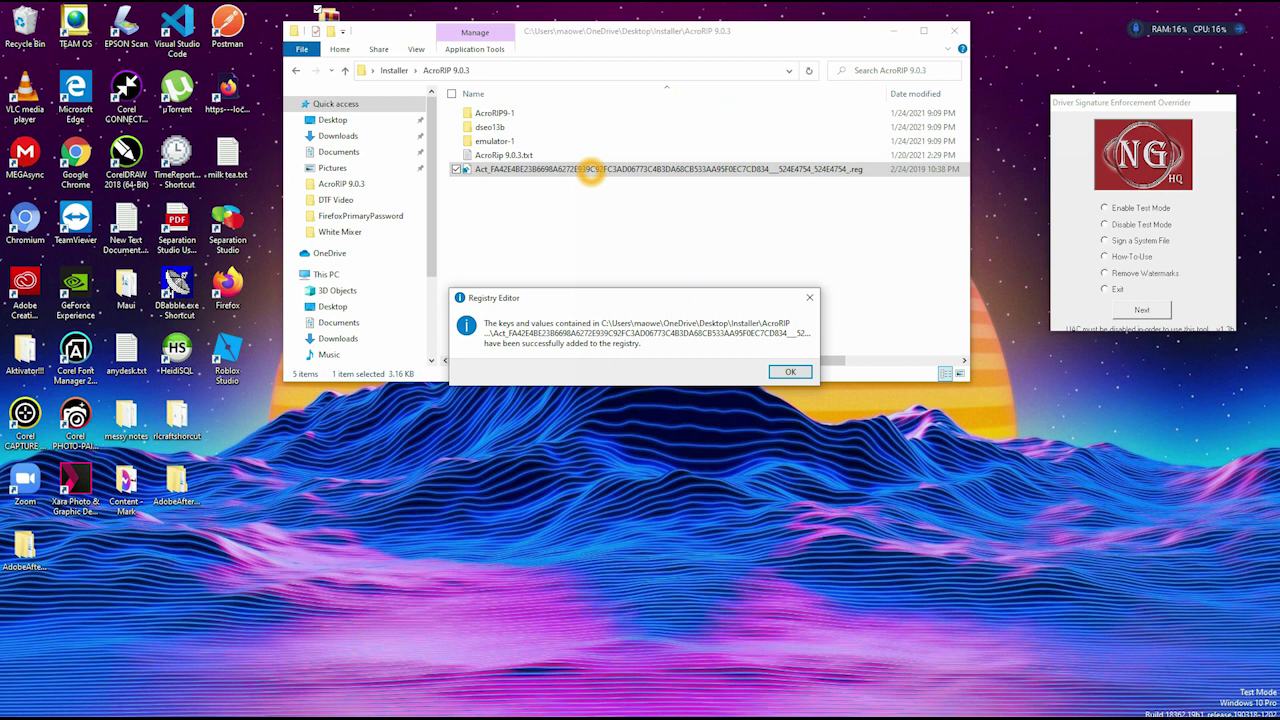
{"action": "key", "text": "Return"}
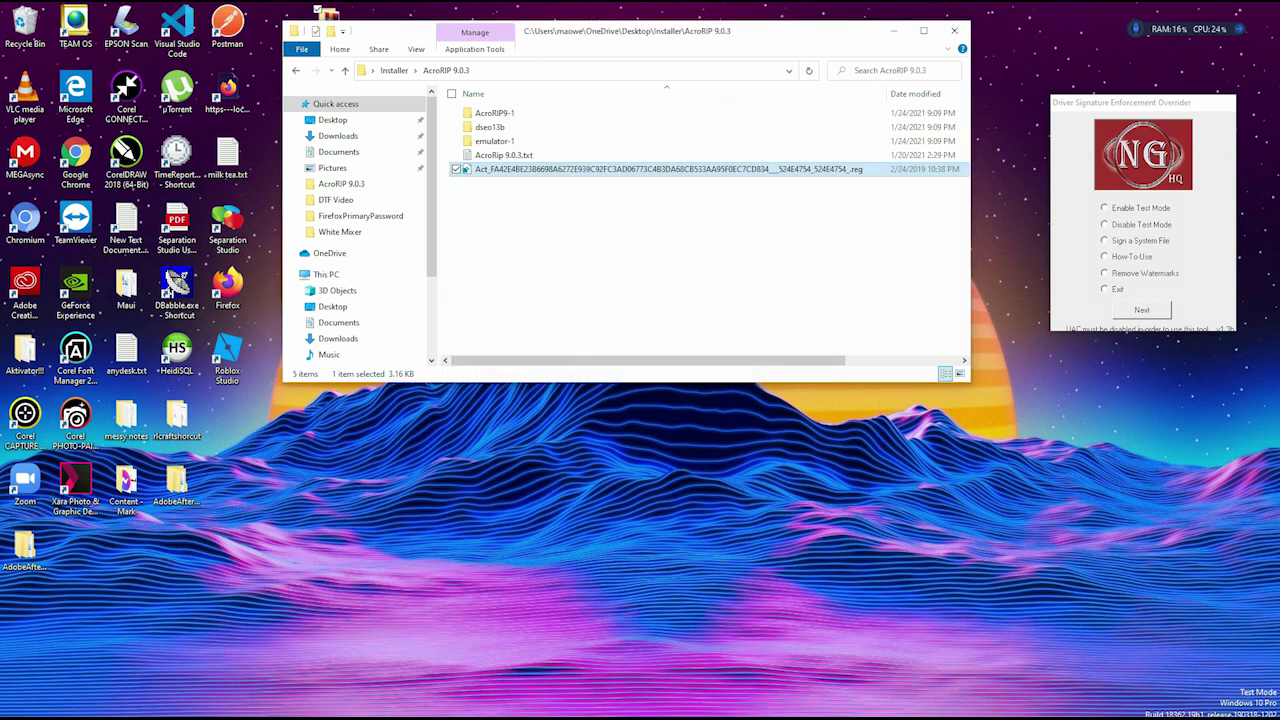
{"action": "left_click", "coordinate": [1112, 289]}
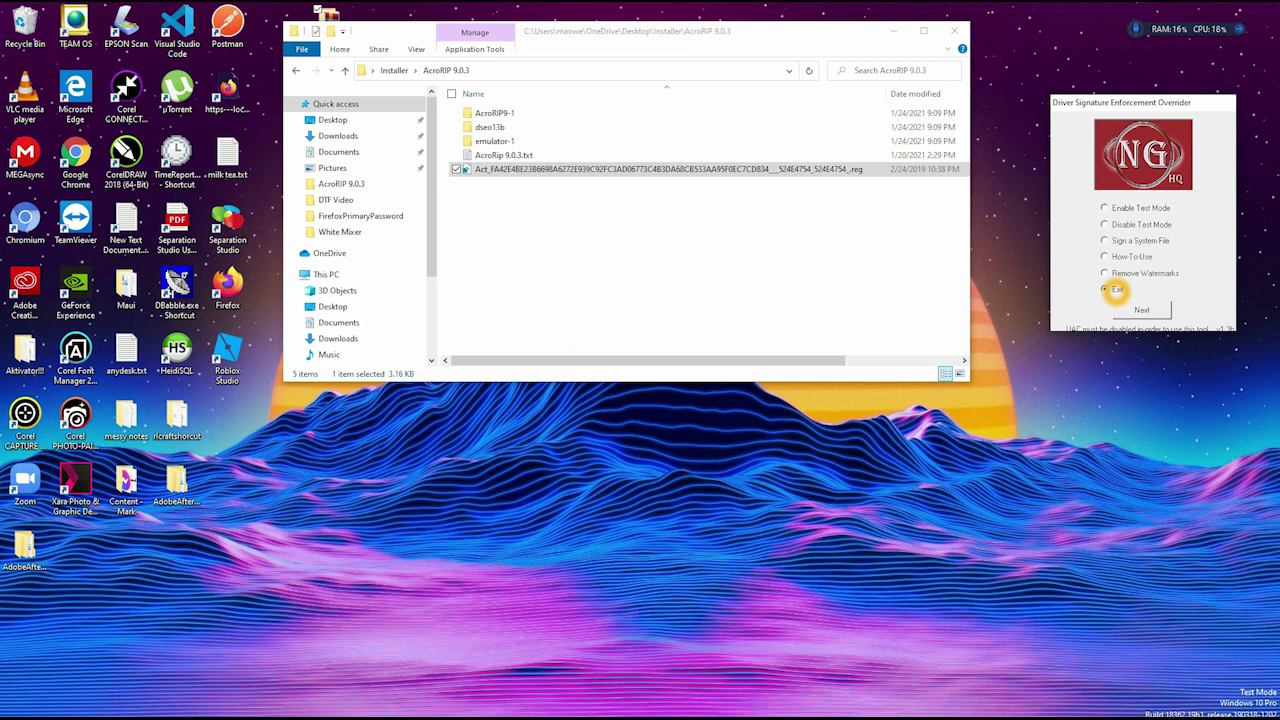
{"action": "key", "text": "Return"}
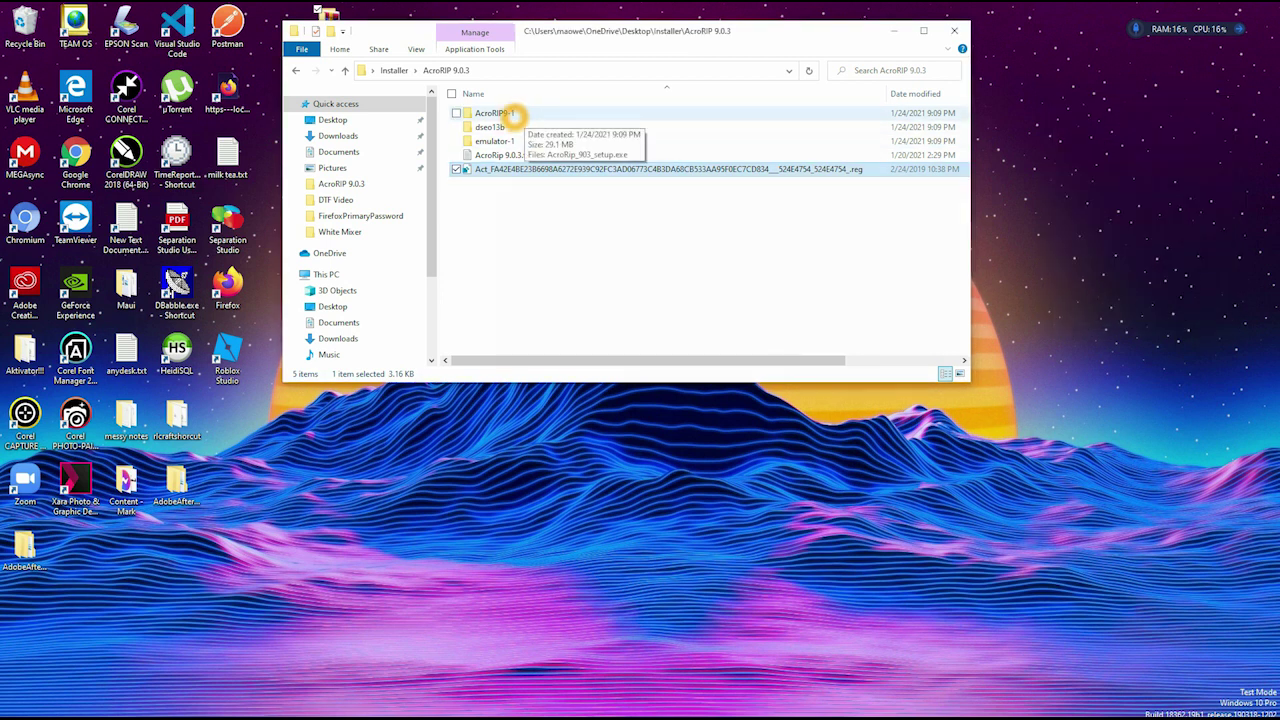
Step: Launch AcroRip_903_setup.exe from the AcroRIP9-1 folder and accept C:\PartnerV9 as the destination location
{"action": "double_click", "coordinate": [510, 113]}
{"action": "left_click", "coordinate": [520, 114]}
{"action": "double_click", "coordinate": [520, 114]}
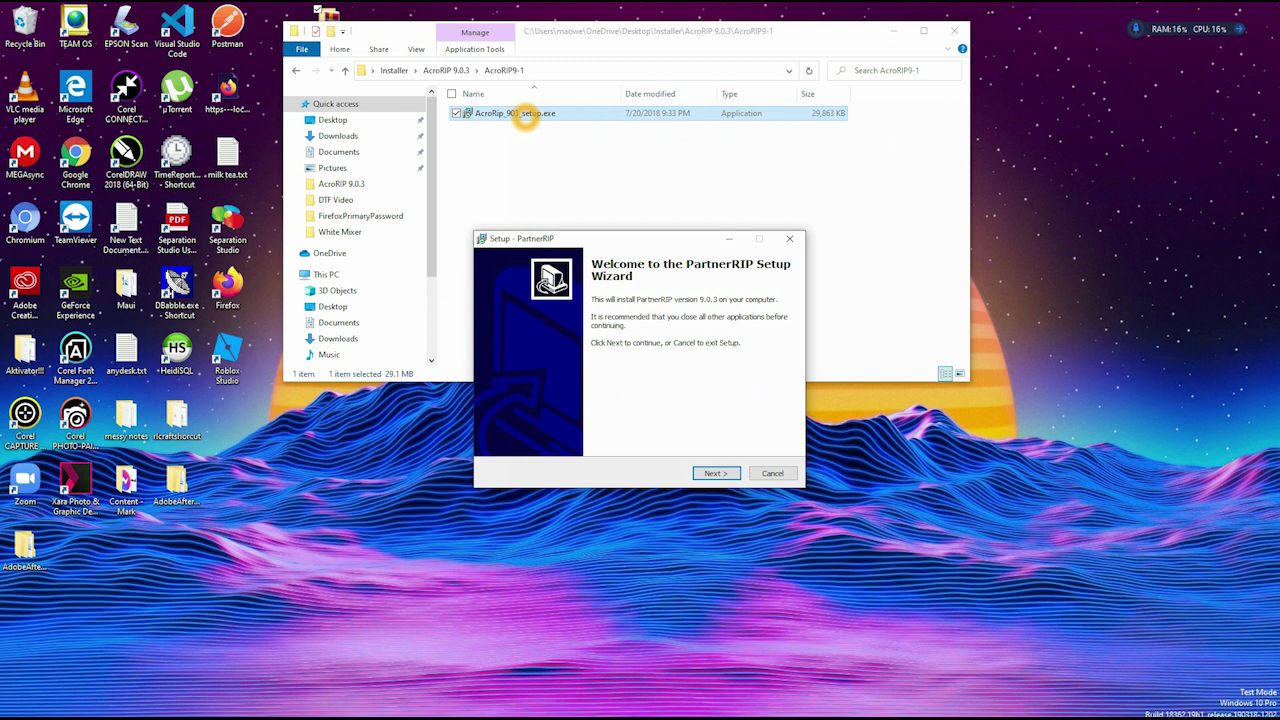
{"action": "key", "text": "Return"}
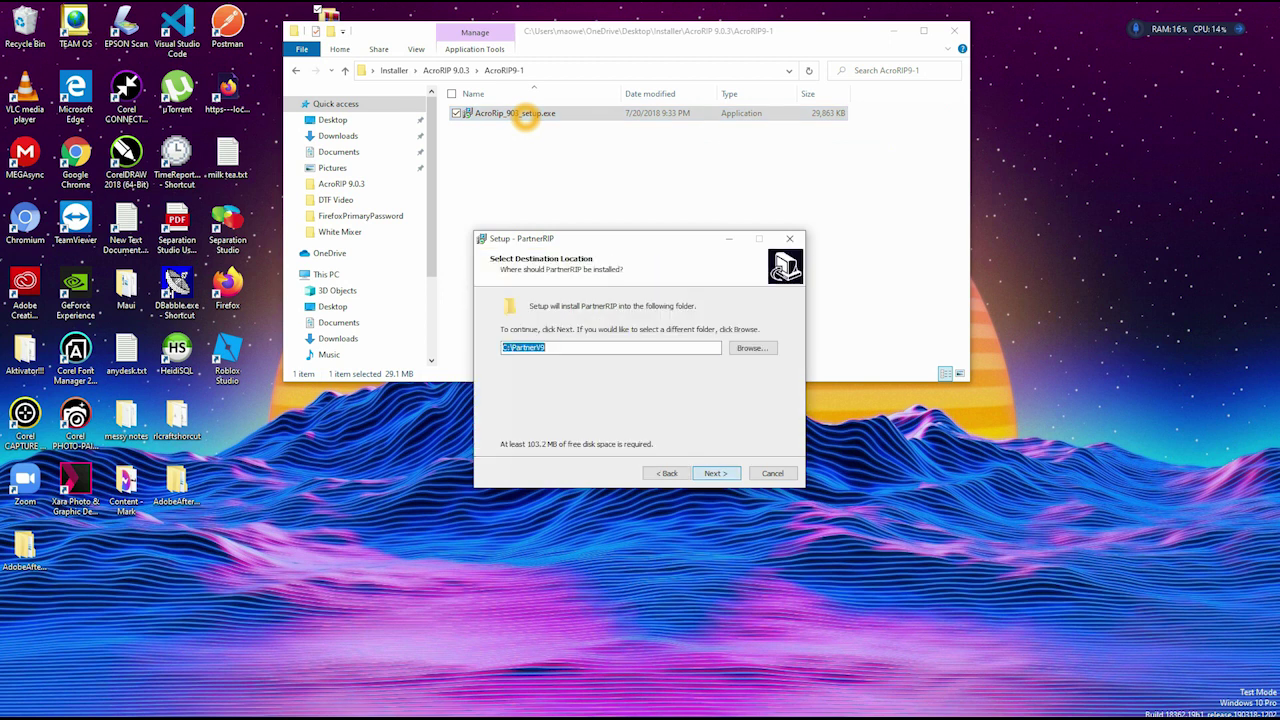
{"action": "key", "text": "Return"}
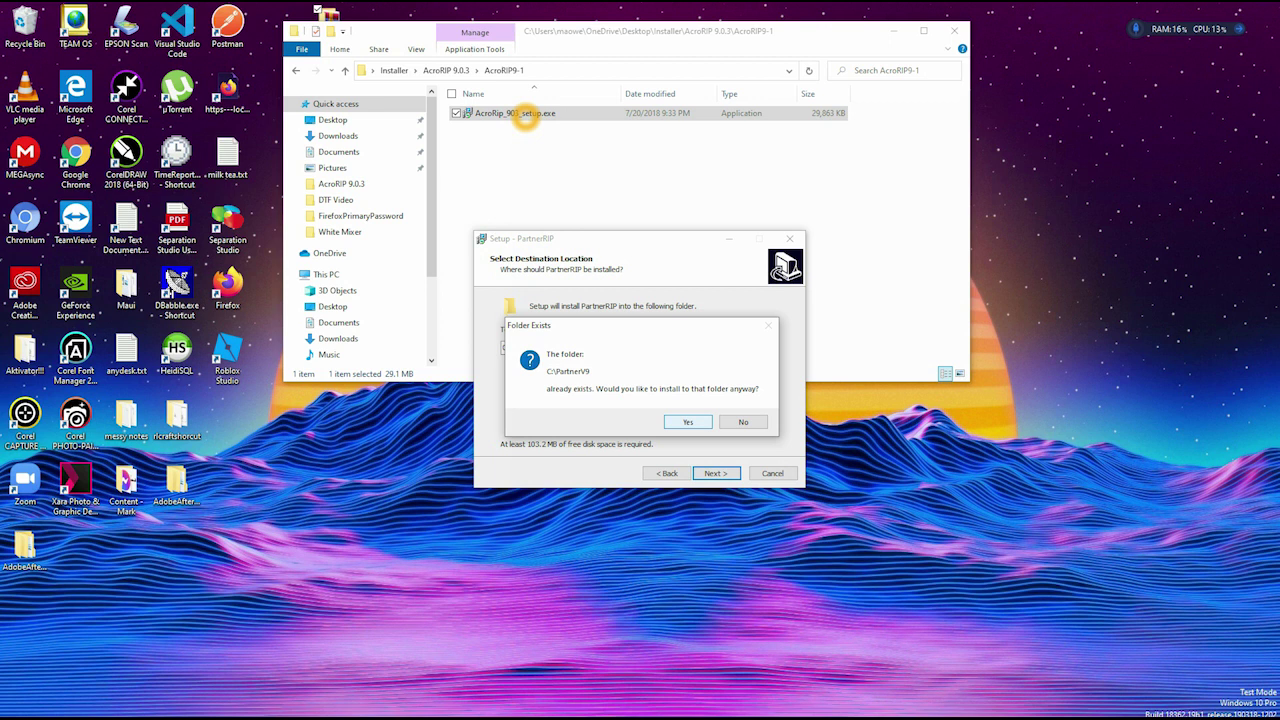
Step: Examine the contents of the existing PartnerV9 folder on Local Disk (C:) and return to the setup wizard
{"action": "scroll", "coordinate": [340, 290], "scroll_direction": "down", "scroll_amount": 3}
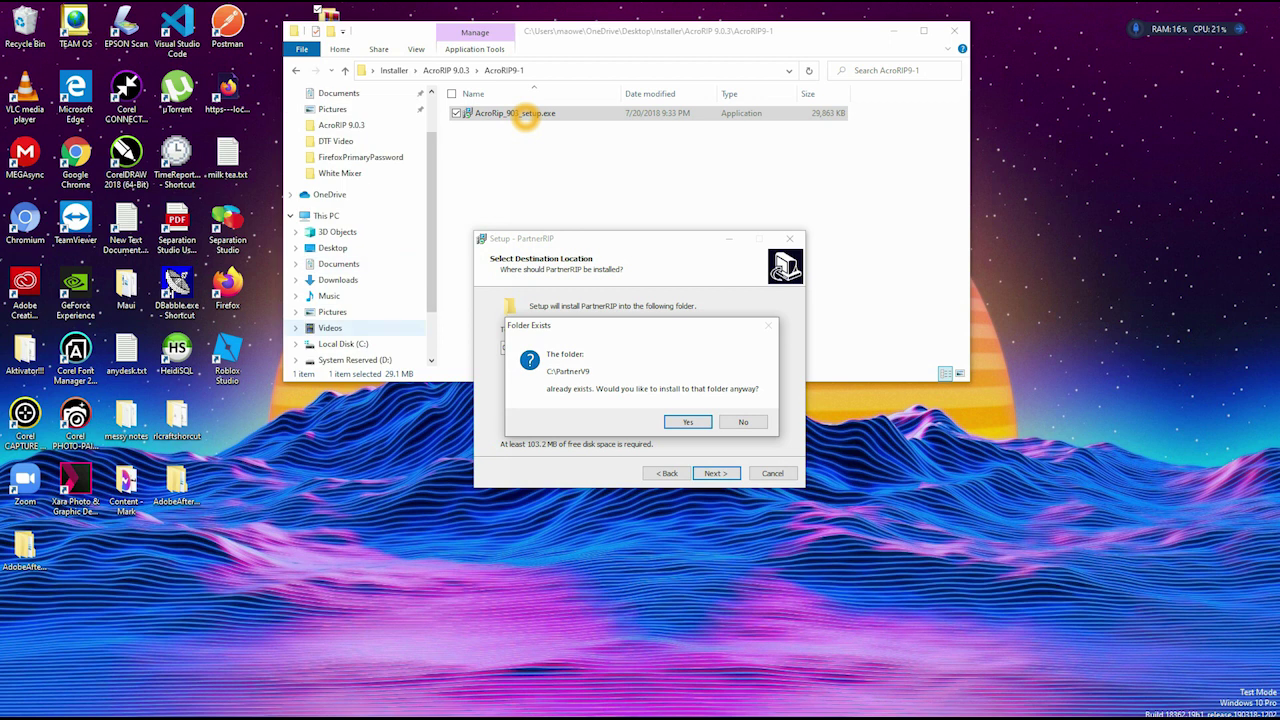
{"action": "left_click", "coordinate": [338, 280]}
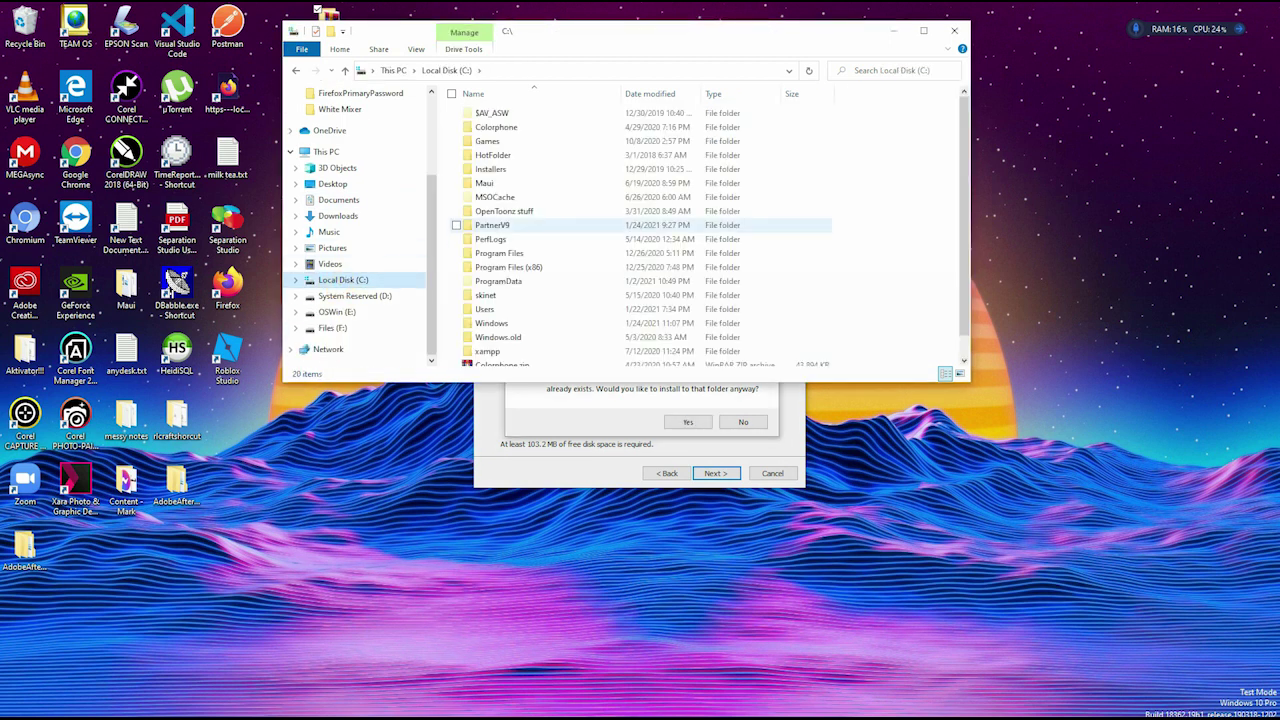
{"action": "double_click", "coordinate": [503, 225]}
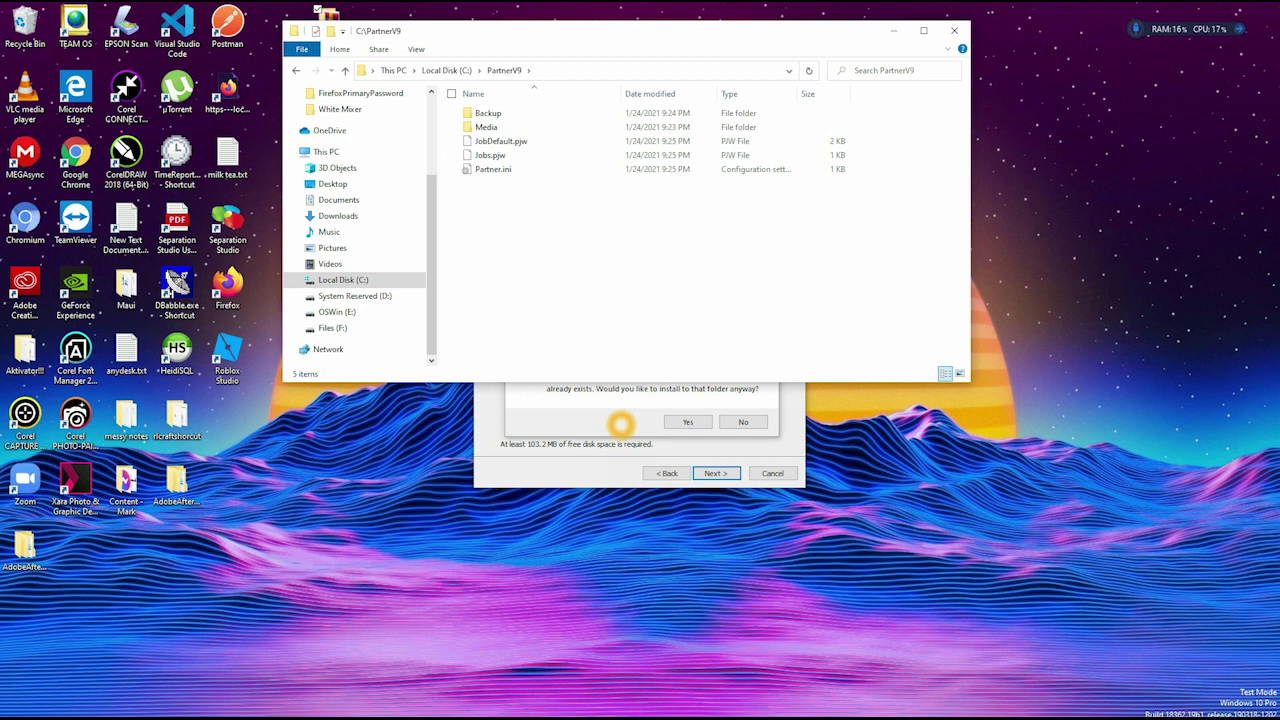
{"action": "left_click", "coordinate": [587, 410]}
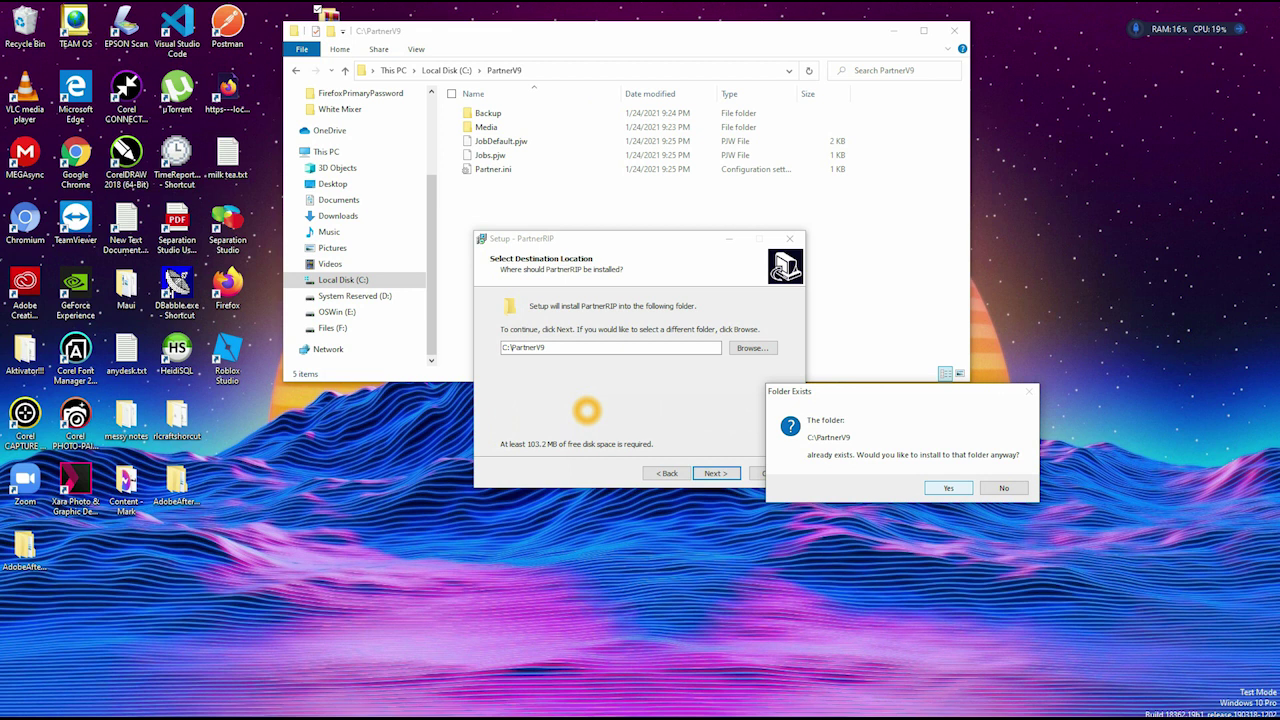
Step: Install PartnerRIP into the existing folder with Start Menu folder PartnerRIP ver9.0.3 and a desktop icon, and finish setup without launching it
{"action": "key", "text": "Return"}
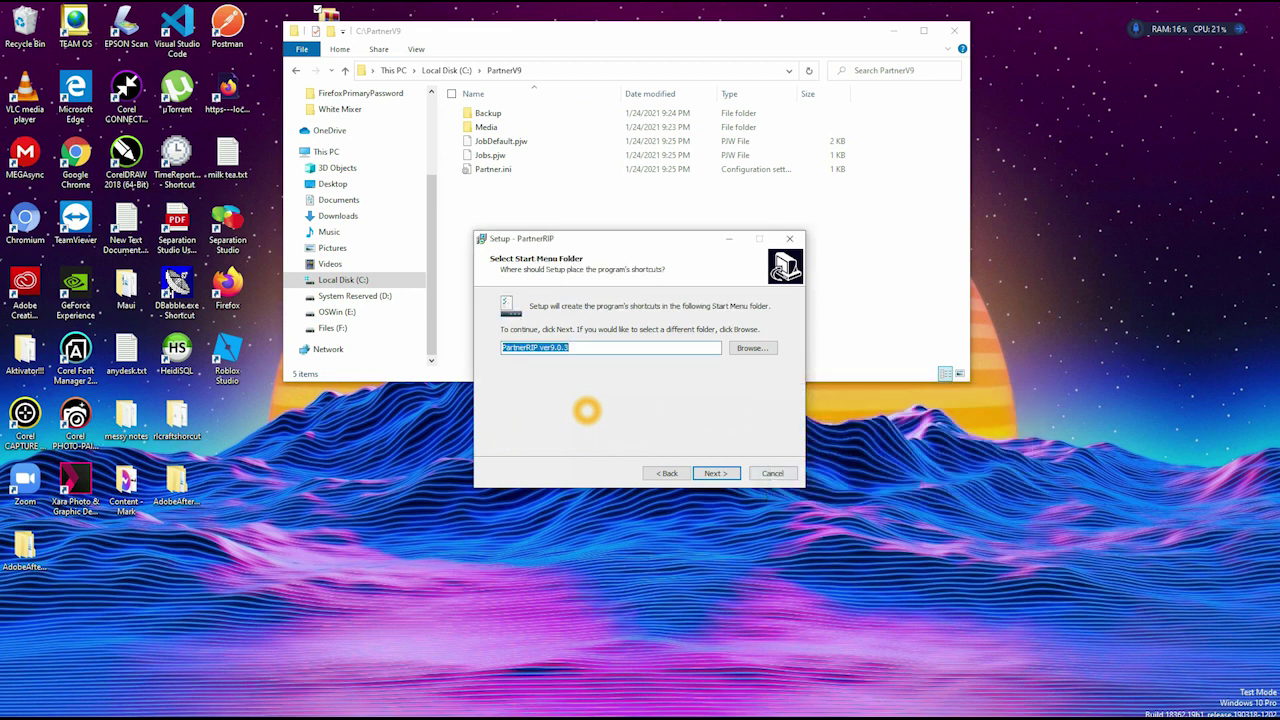
{"action": "key", "text": "Return"}
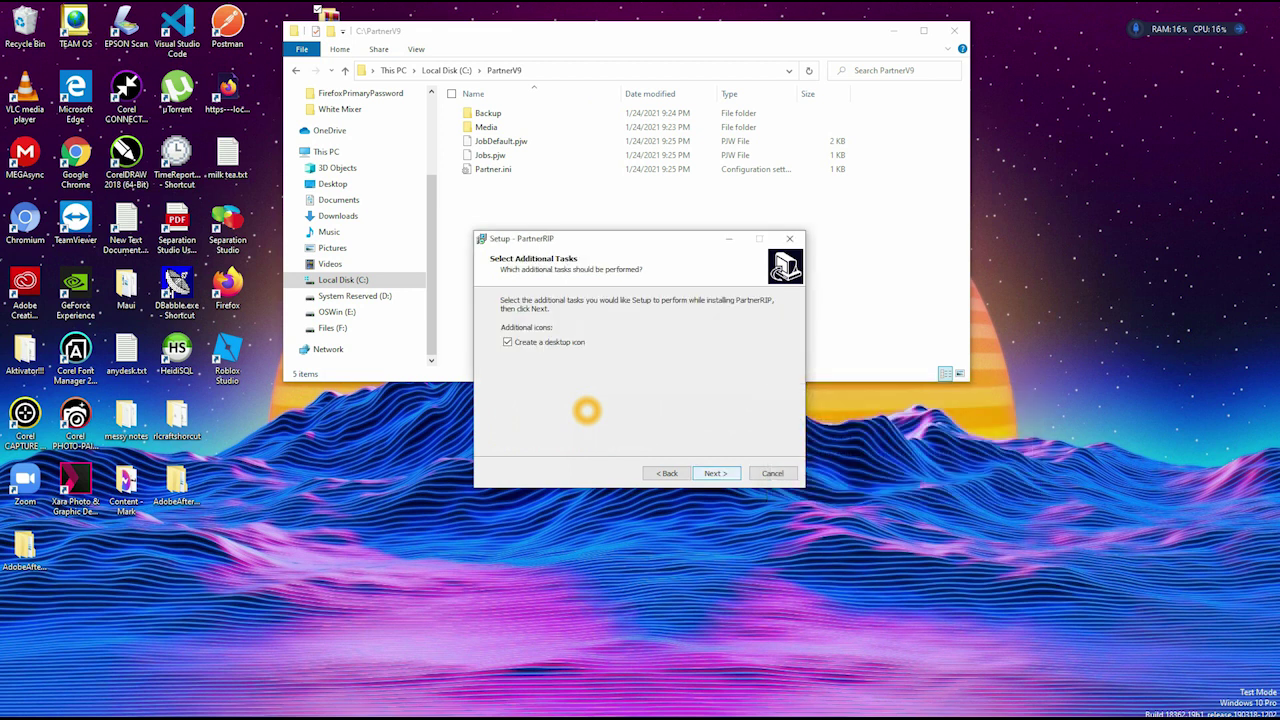
{"action": "key", "text": "Return"}
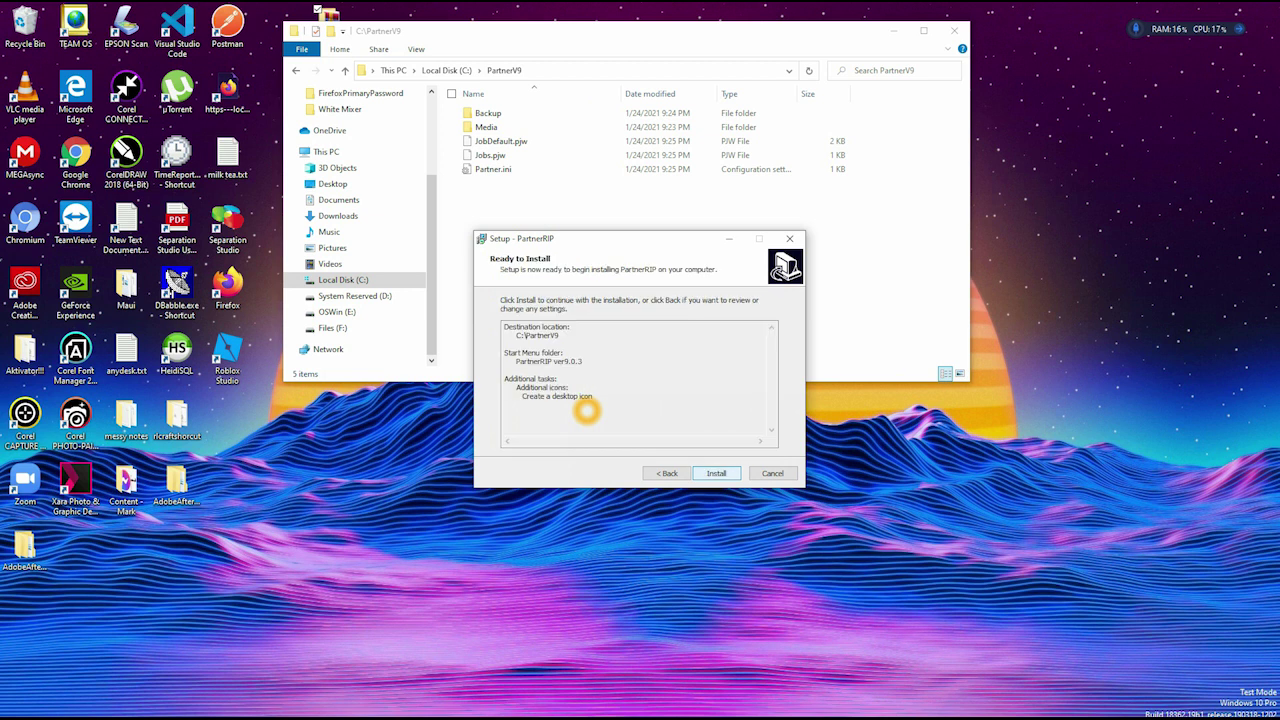
{"action": "key", "text": "Return"}
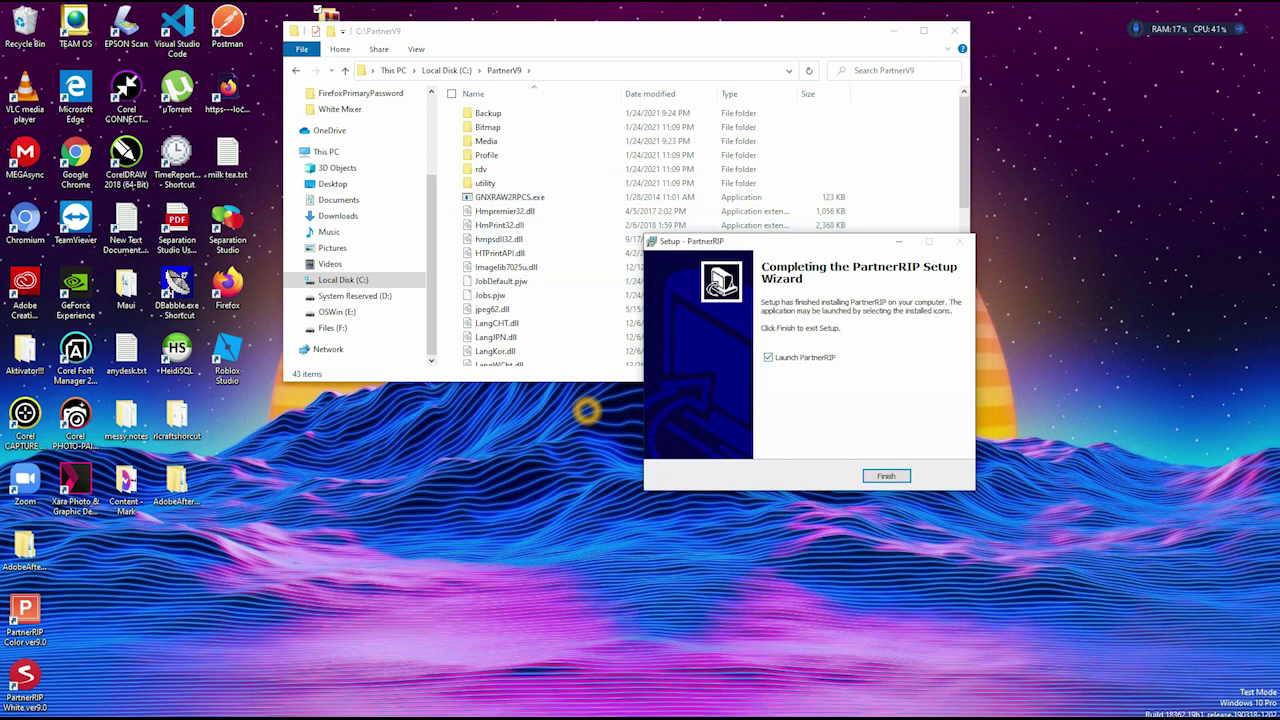
{"action": "key", "text": "alt+l"}
{"action": "key", "text": "Return"}
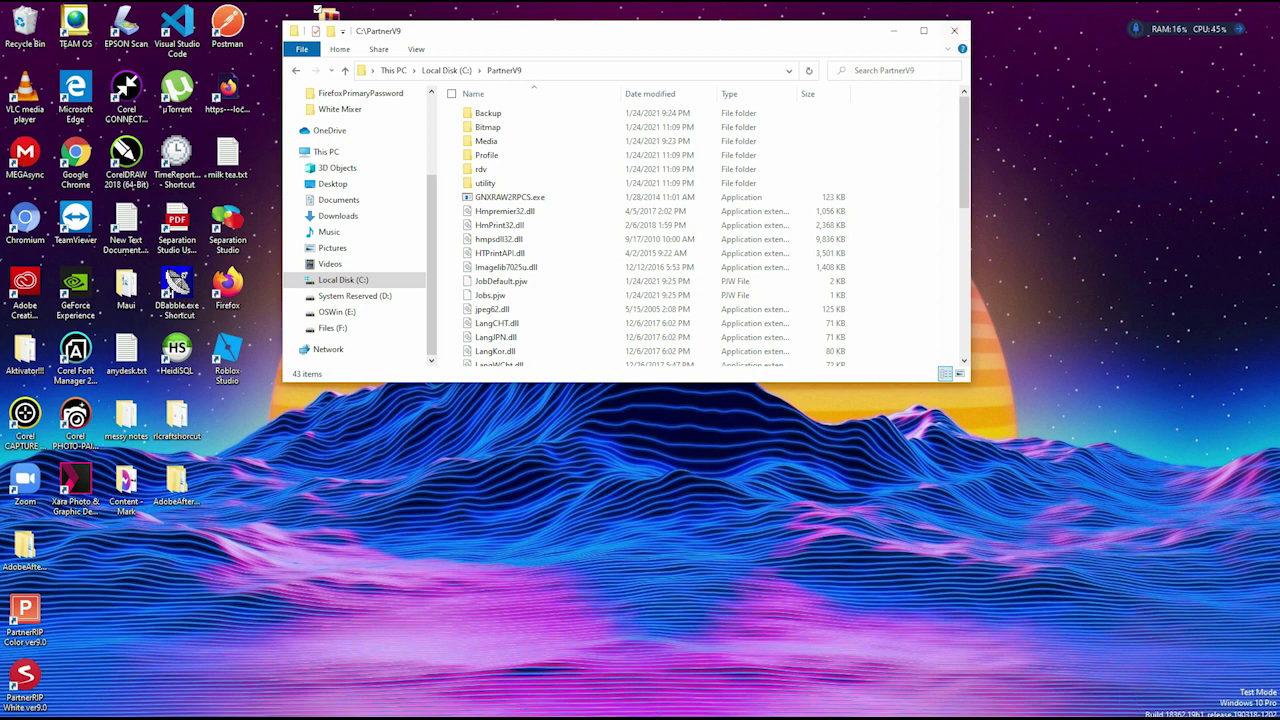
Step: Show the hidden notification-area icons and open the options of the last icon
{"action": "left_click", "coordinate": [1132, 707]}
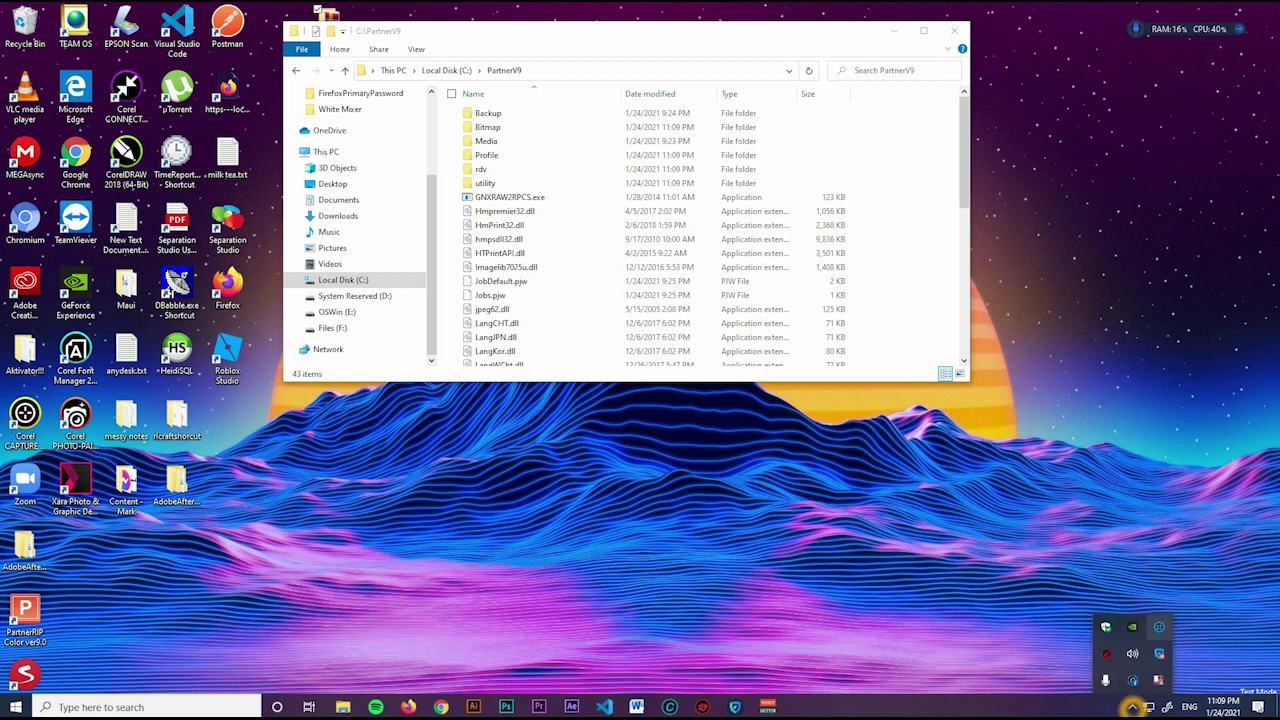
{"action": "right_click", "coordinate": [1158, 680]}
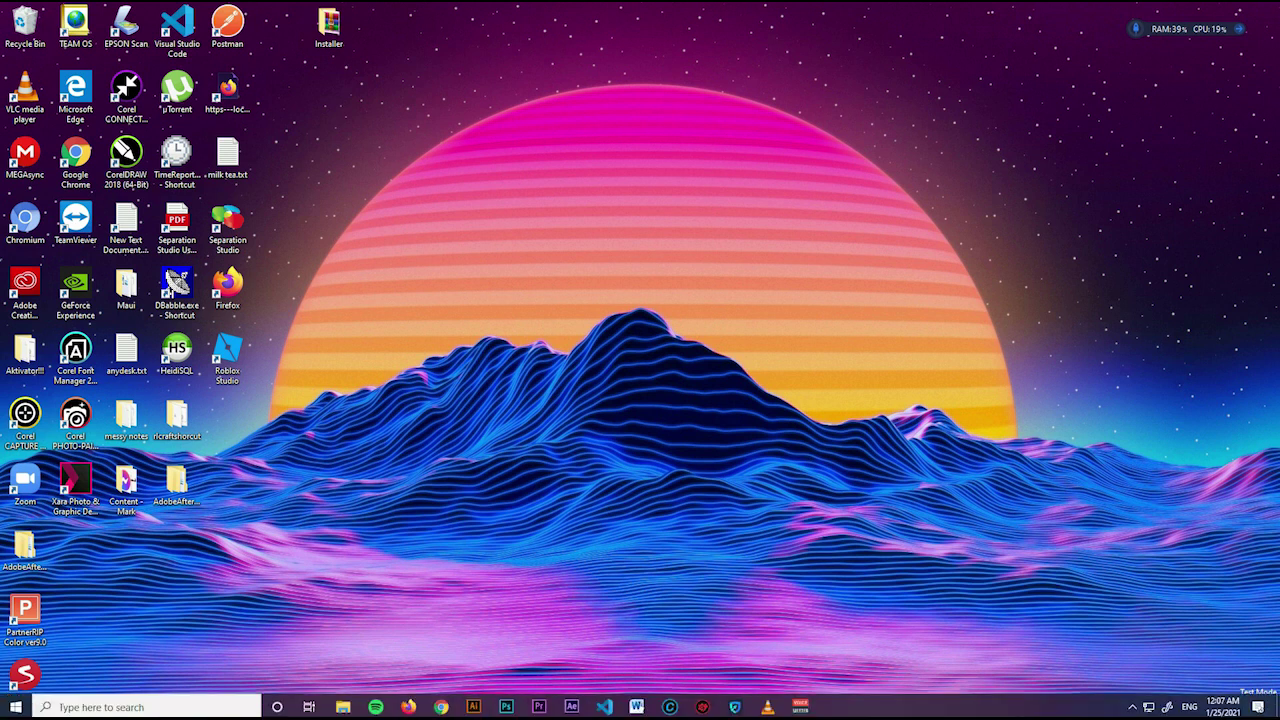
Step: Launch PartnerRIP White ver9.0 from the desktop and check the system date and time
{"action": "double_click", "coordinate": [25, 678]}
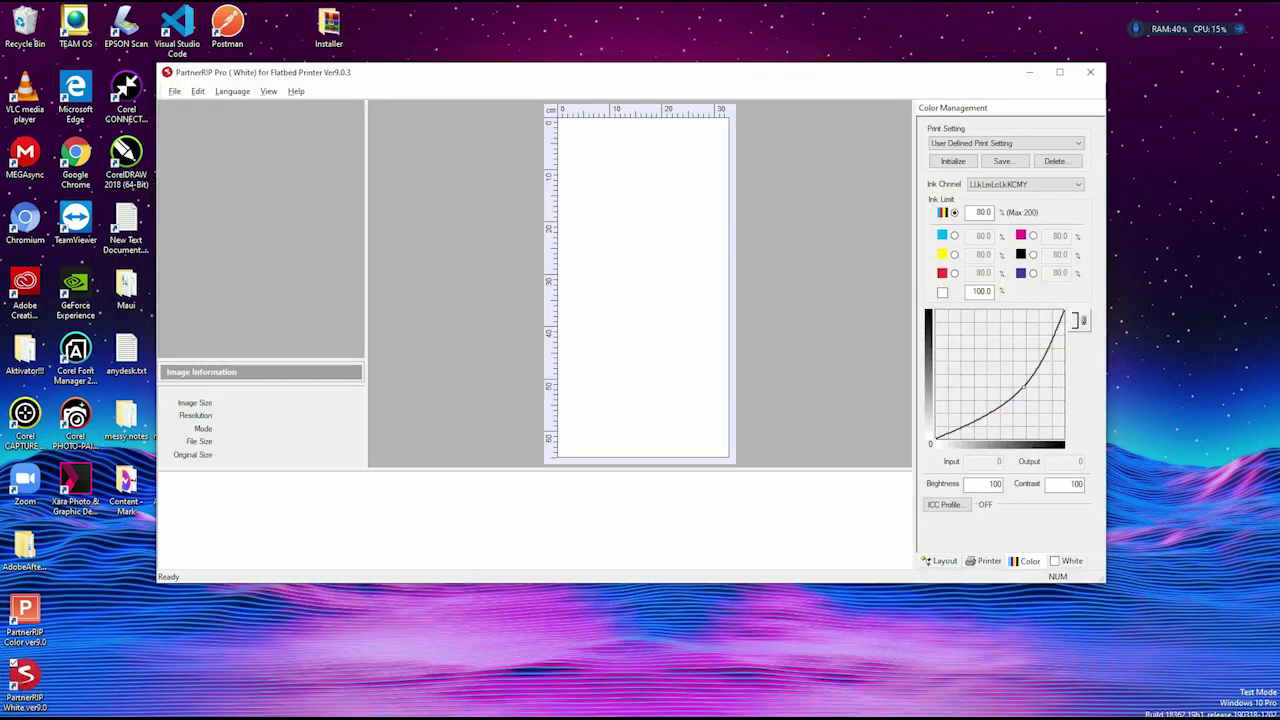
{"action": "left_click", "coordinate": [1221, 704]}
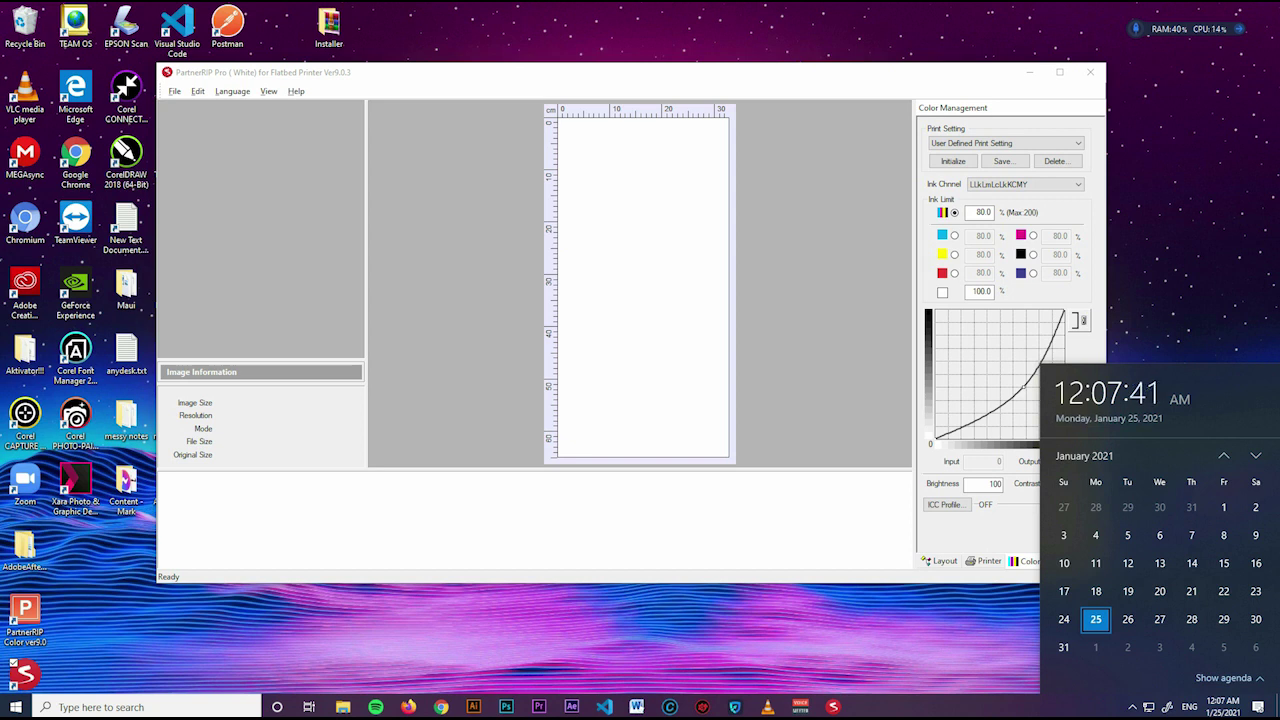
{"action": "left_click", "coordinate": [736, 86]}
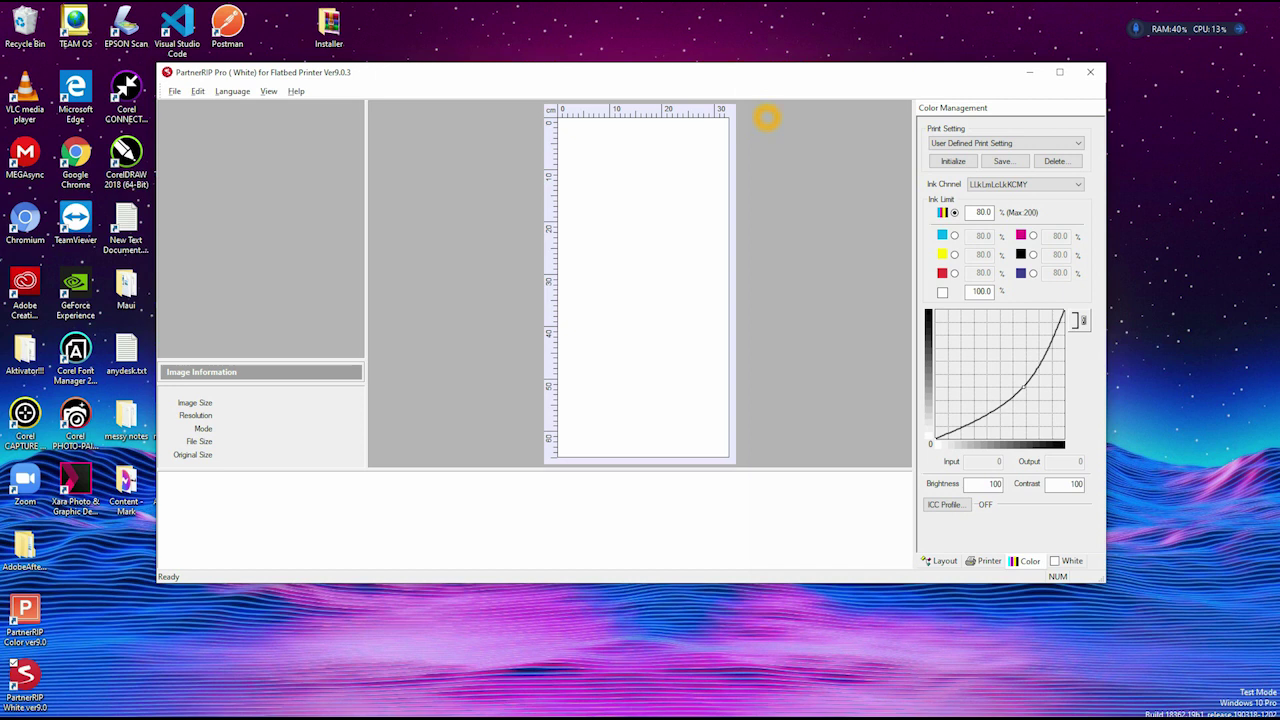
Step: Show the hidden notification-area icons while PartnerRIP White is open
{"action": "mouse_move", "coordinate": [1220, 712]}
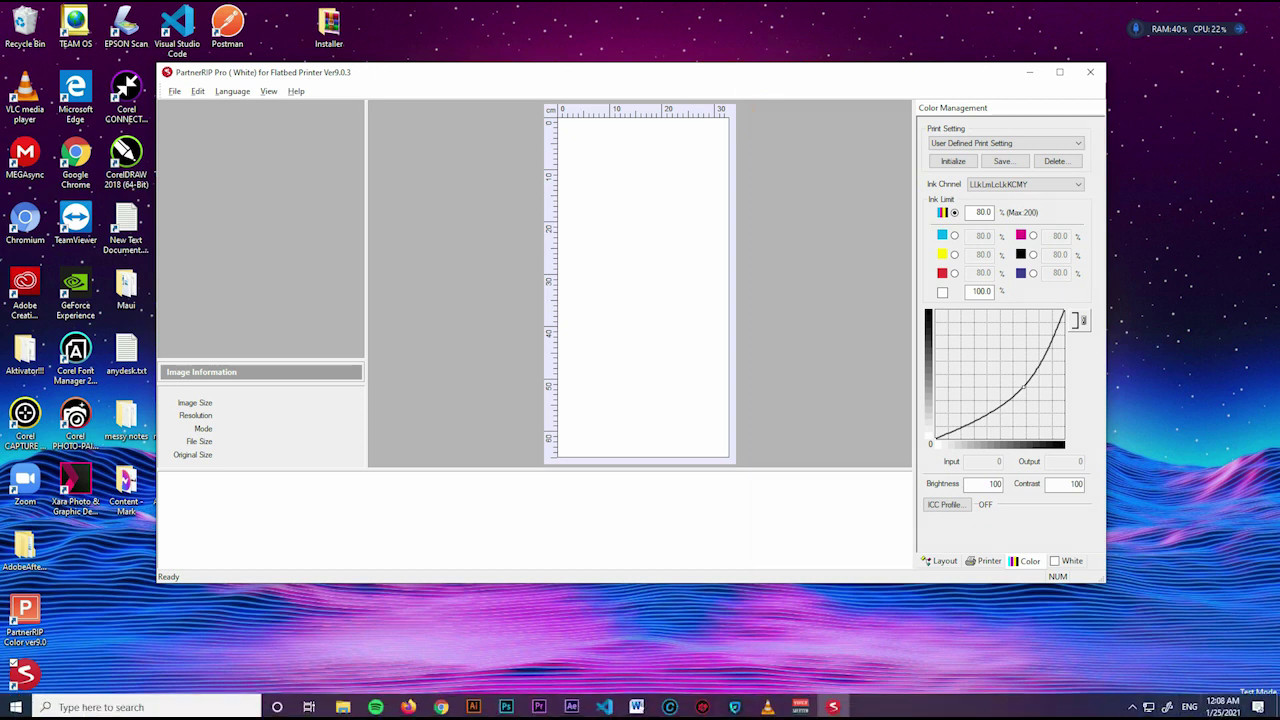
{"action": "left_click", "coordinate": [1134, 706]}
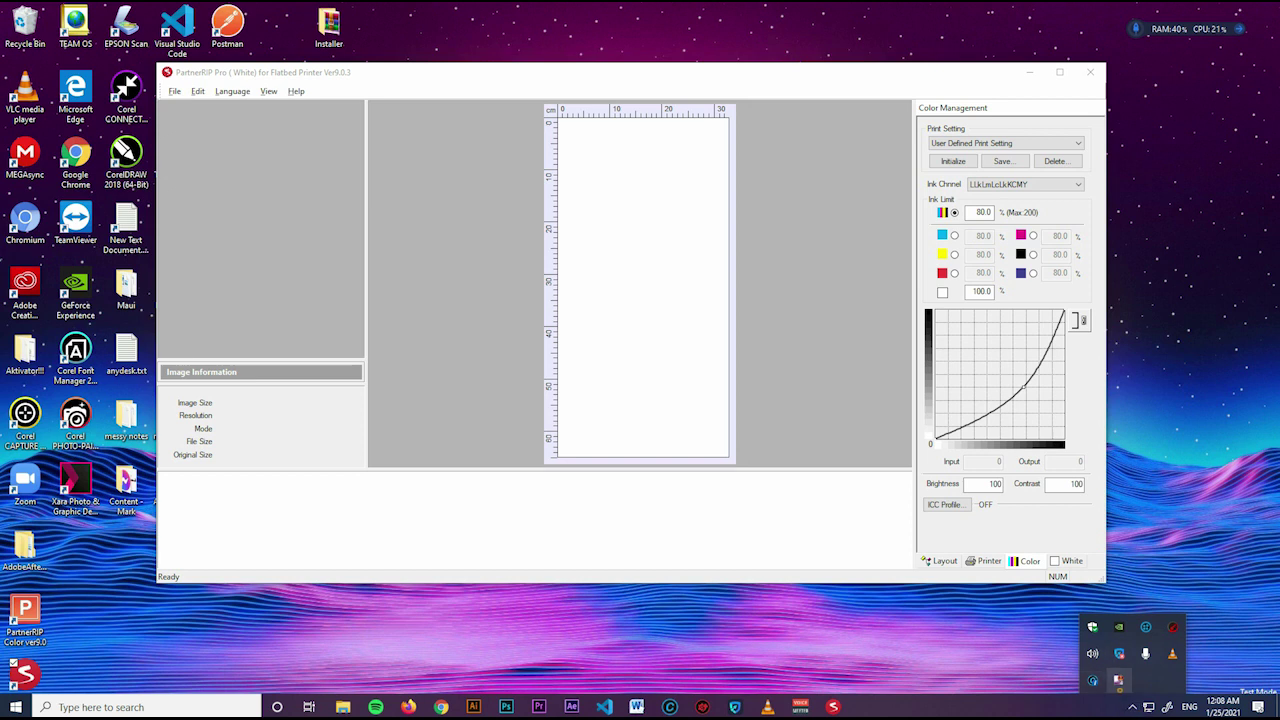